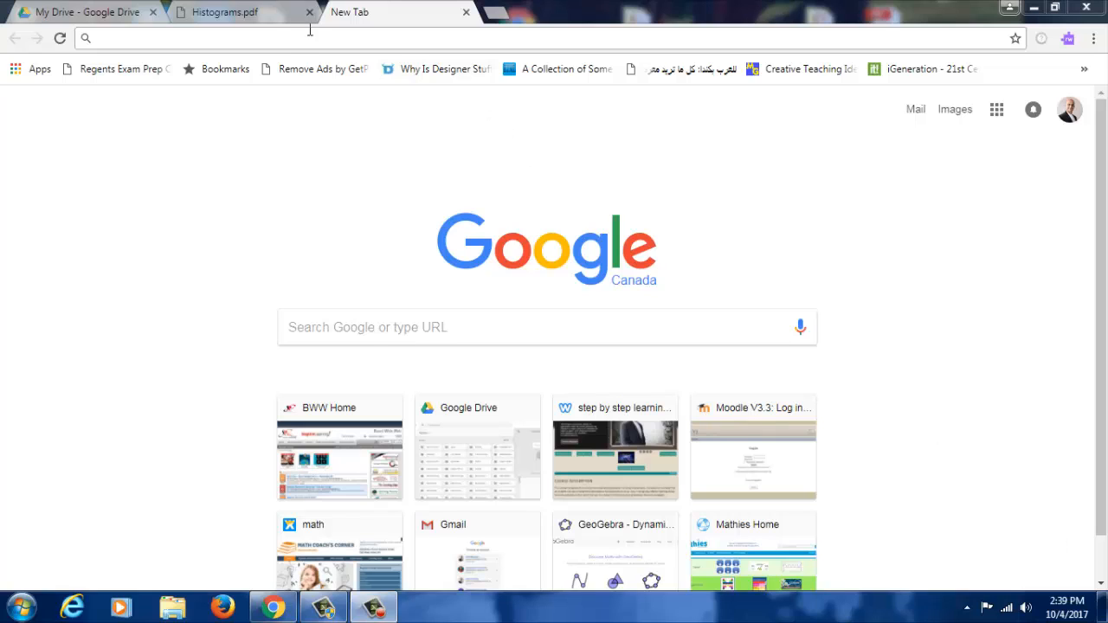
Search Google for "geo gebra" and open the GeoGebra website.
click(276, 14)
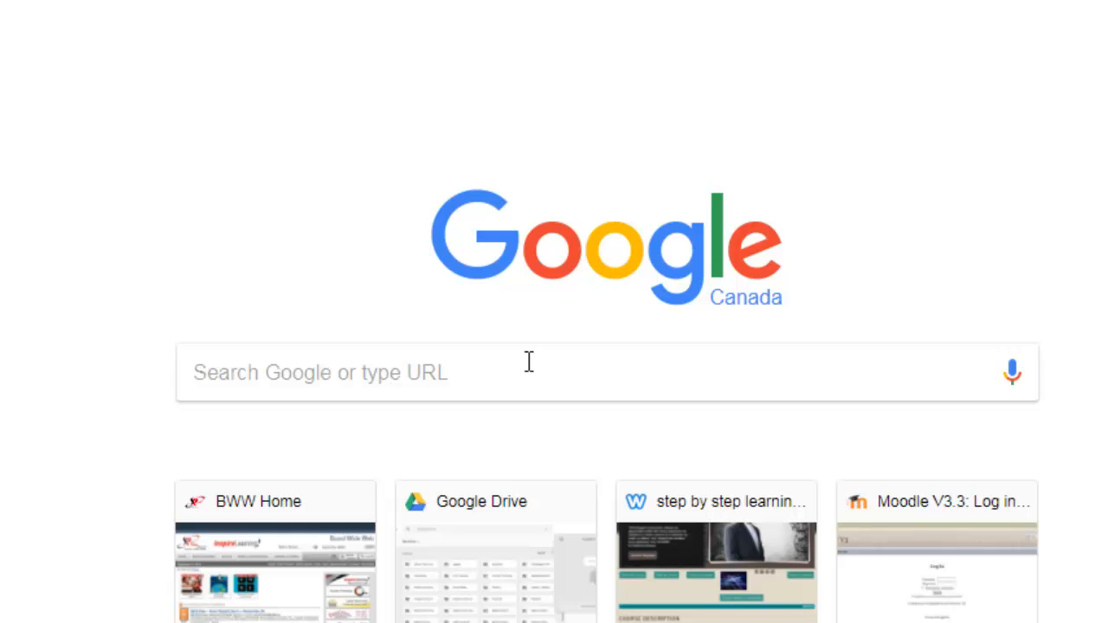
click(425, 381)
text(geo gebra)
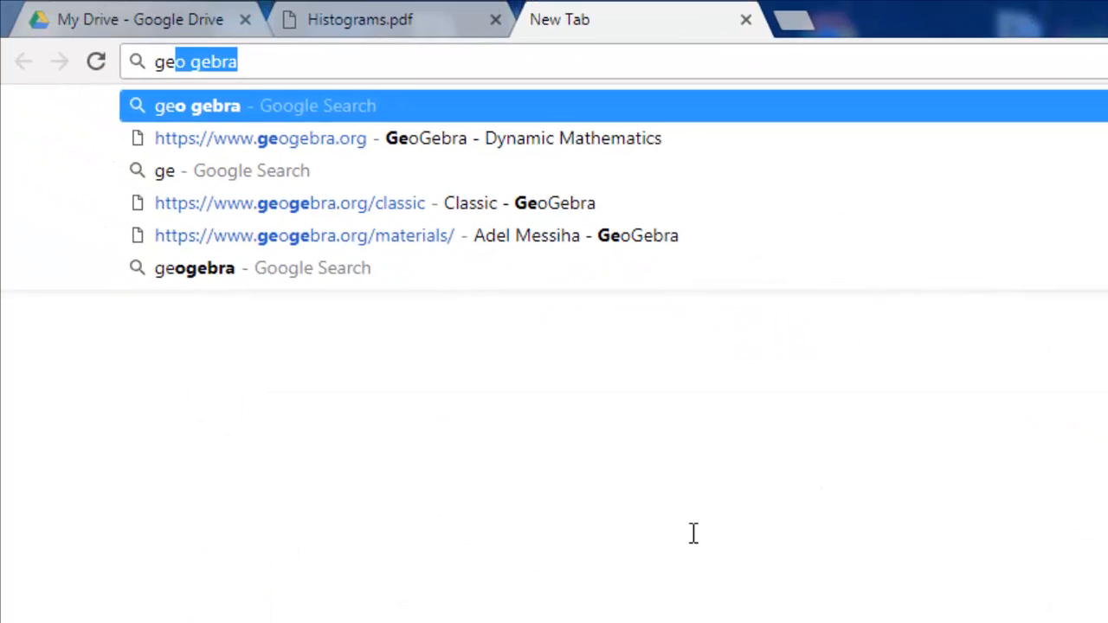
key(Return)
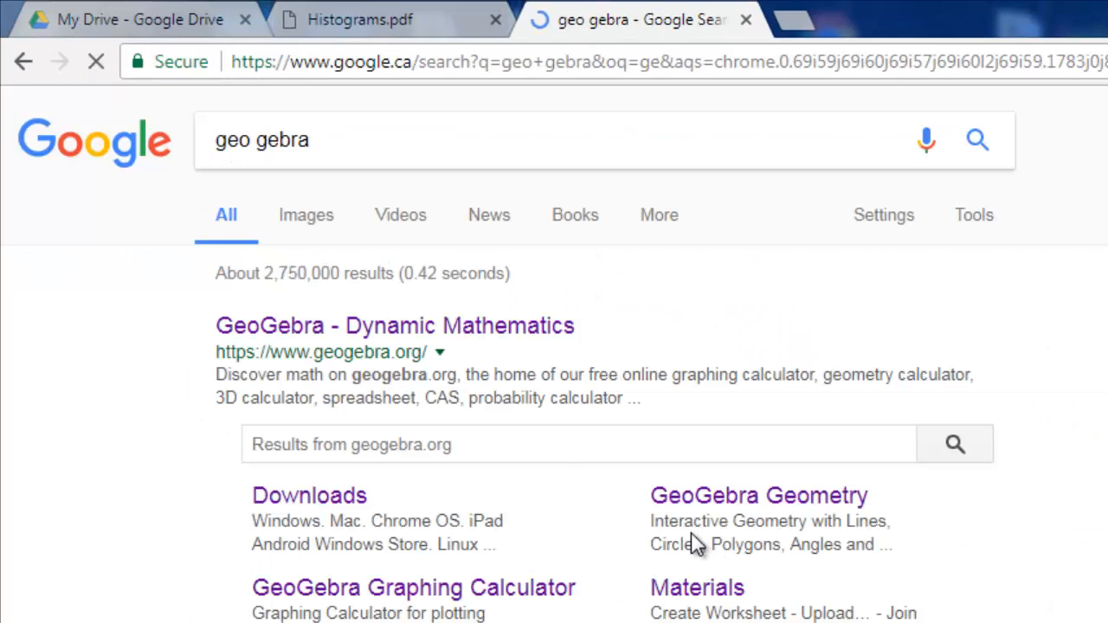
click(453, 325)
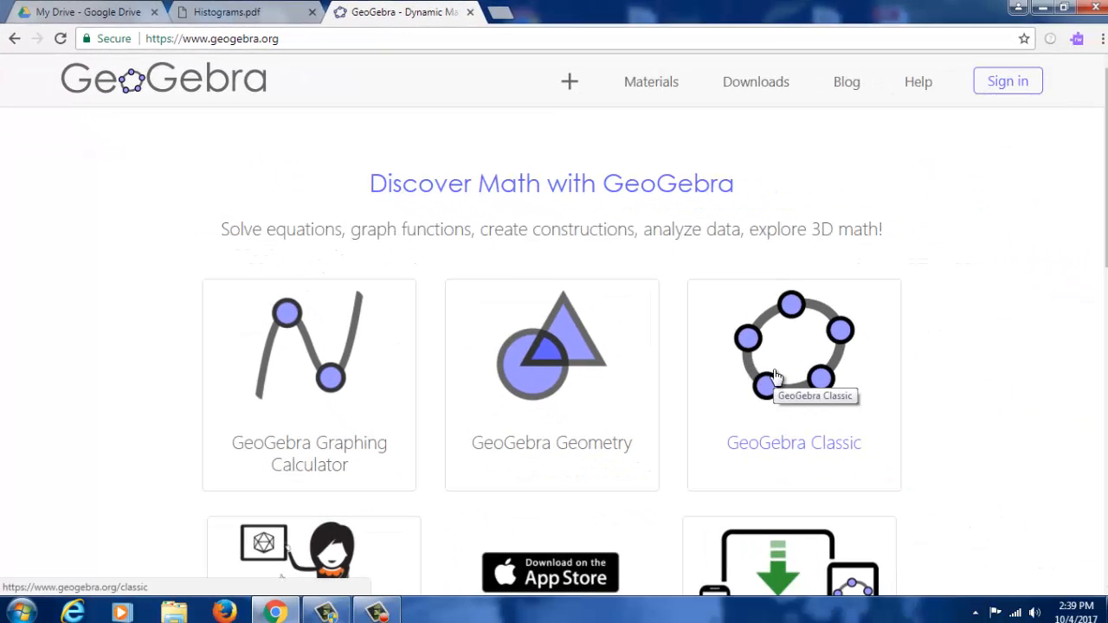
Launch GeoGebra Classic and dismiss its perspective chooser.
click(775, 376)
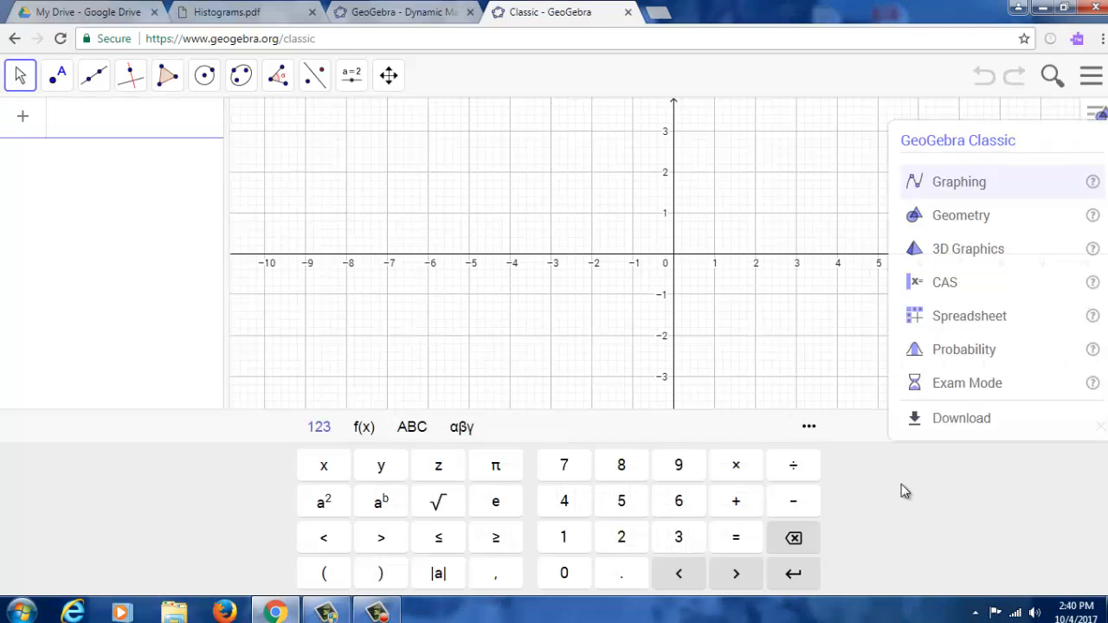
click(901, 484)
click(1100, 427)
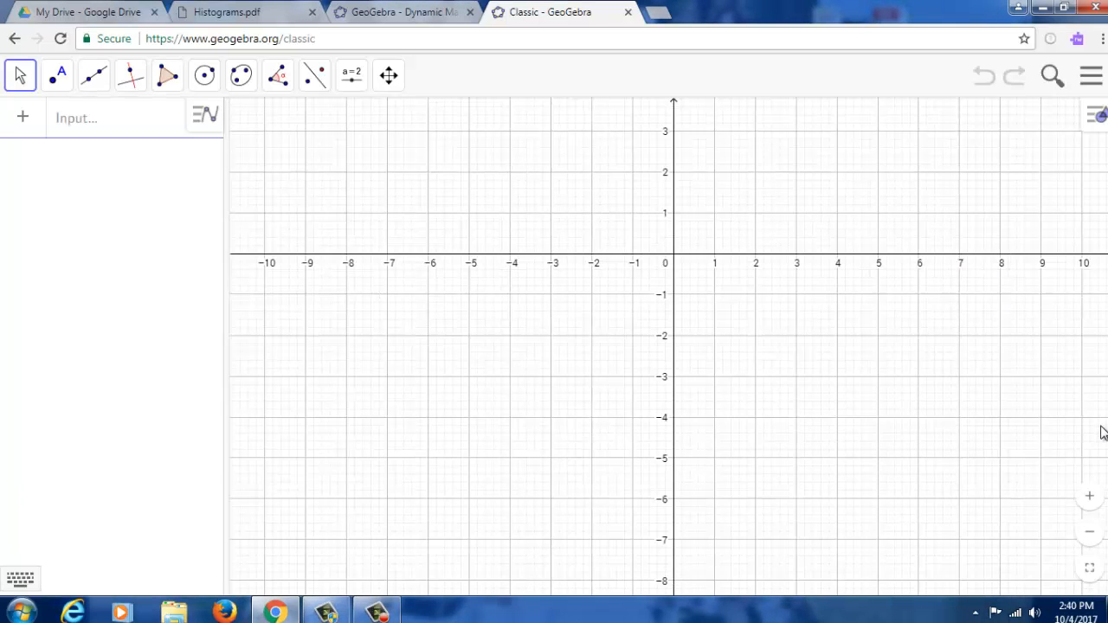
Show the Spreadsheet view alongside the Algebra and Graphics views.
drag(771, 223, 423, 453)
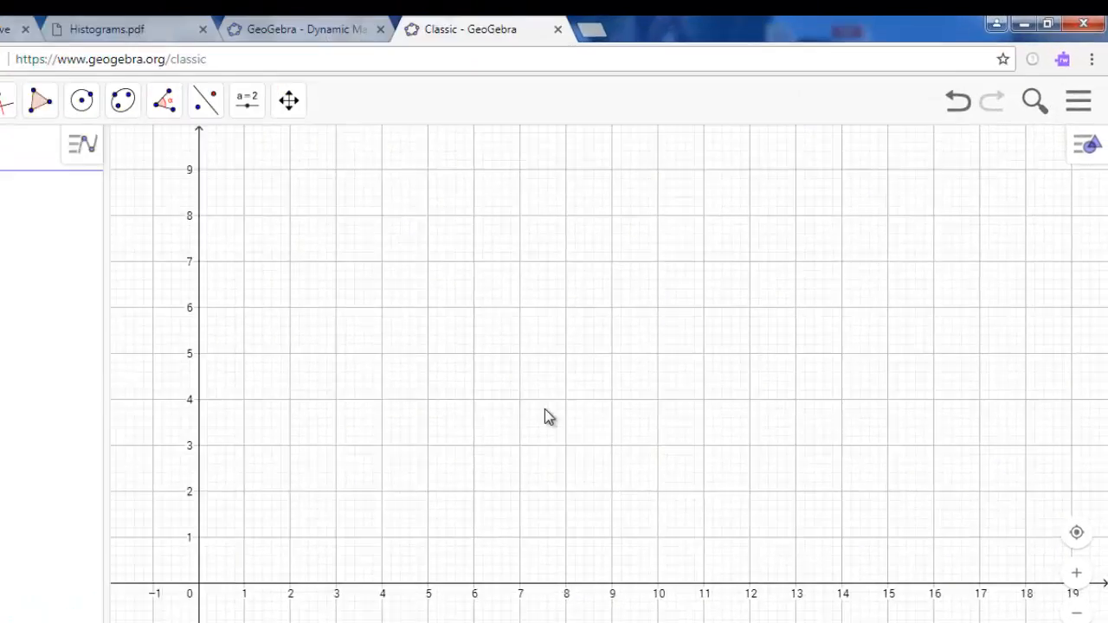
click(1061, 170)
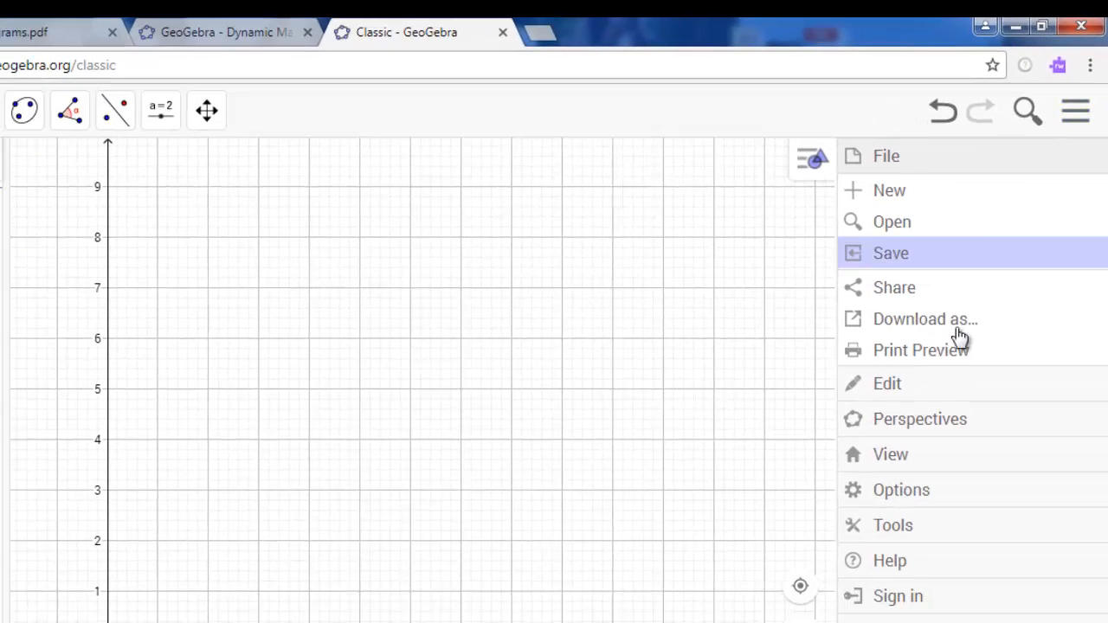
click(917, 459)
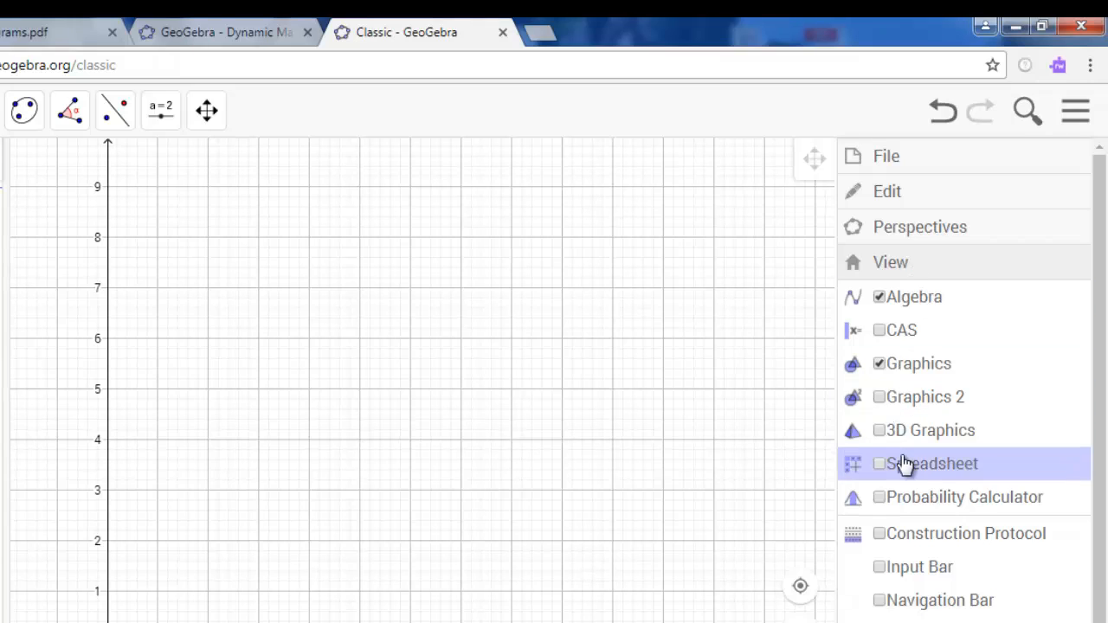
click(897, 471)
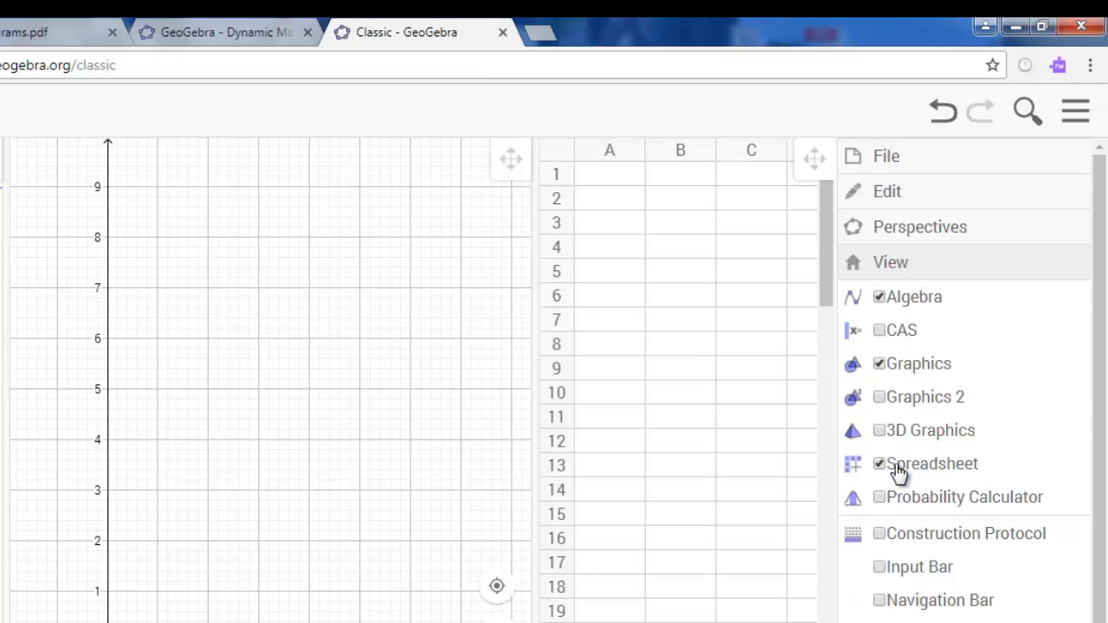
click(453, 282)
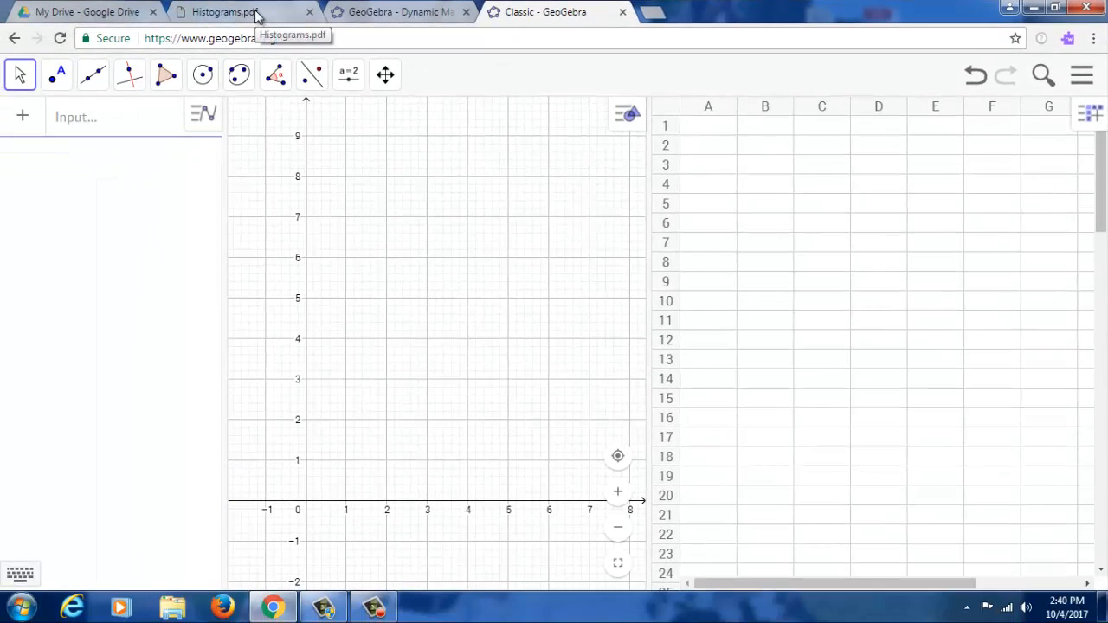
Following the Histograms.pdf frequency table, enter the headers From, To and Frequency in A1 to C1 and widen column C.
click(256, 18)
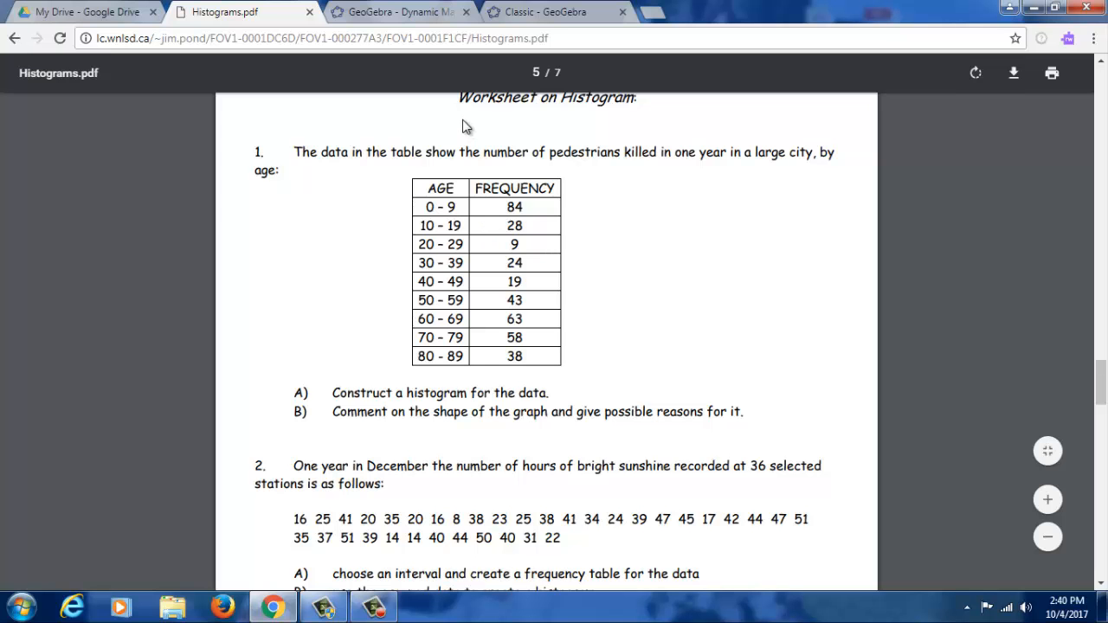
click(554, 14)
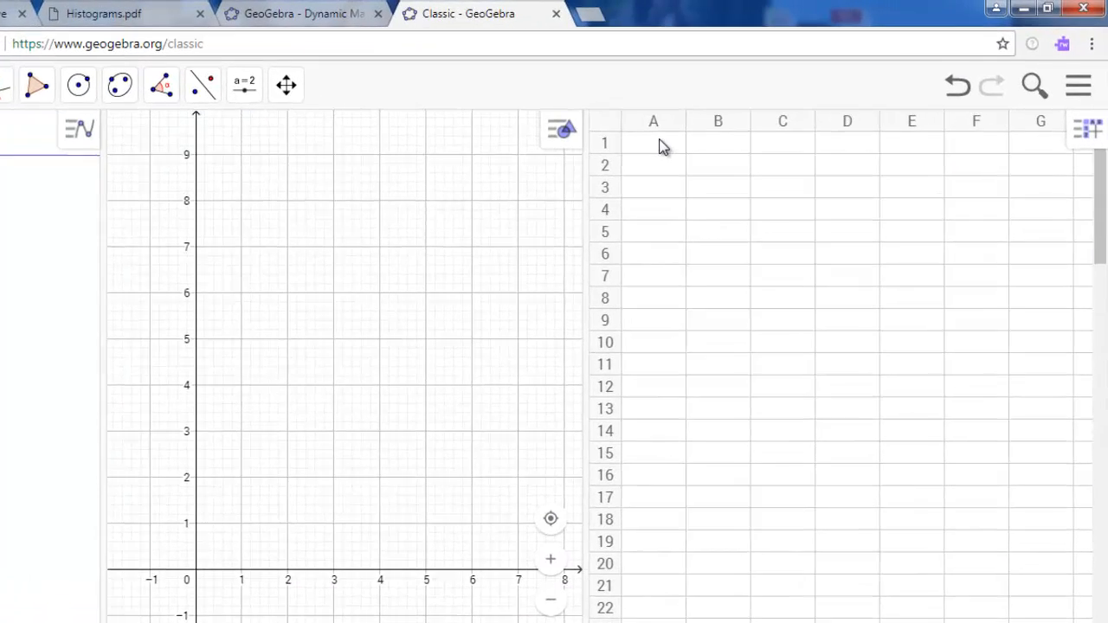
click(712, 126)
text(From)
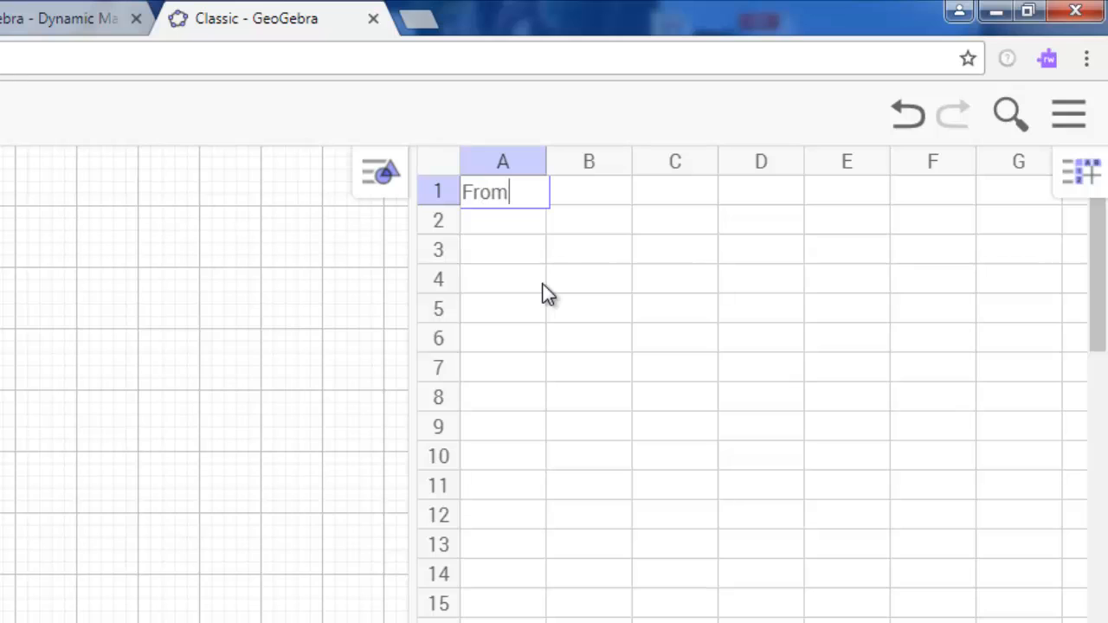
key(Tab)
text(To)
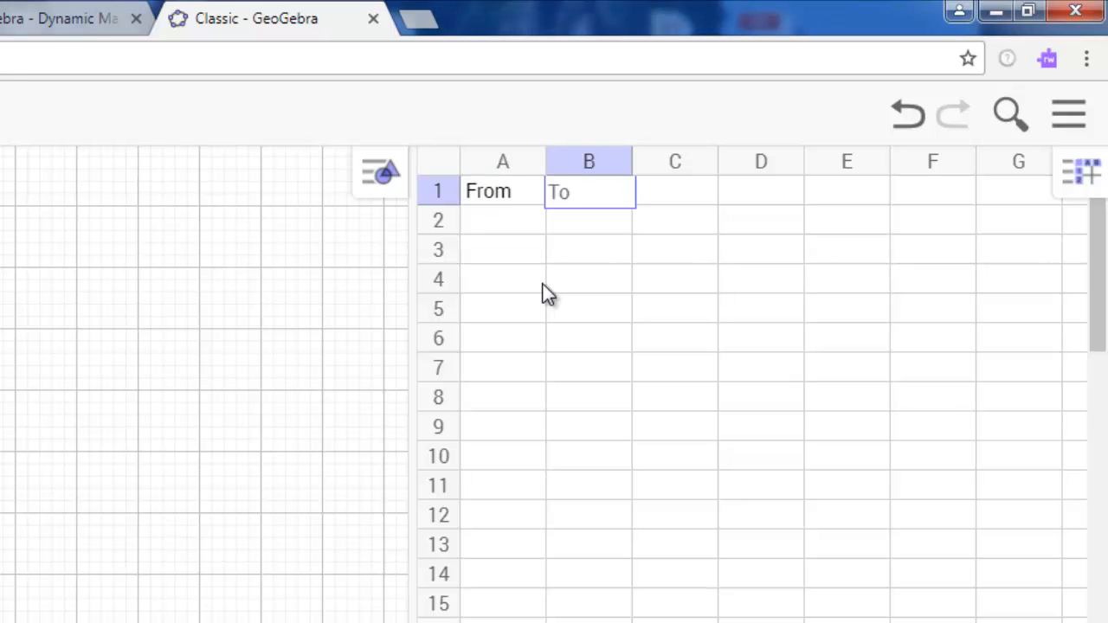
key(Tab)
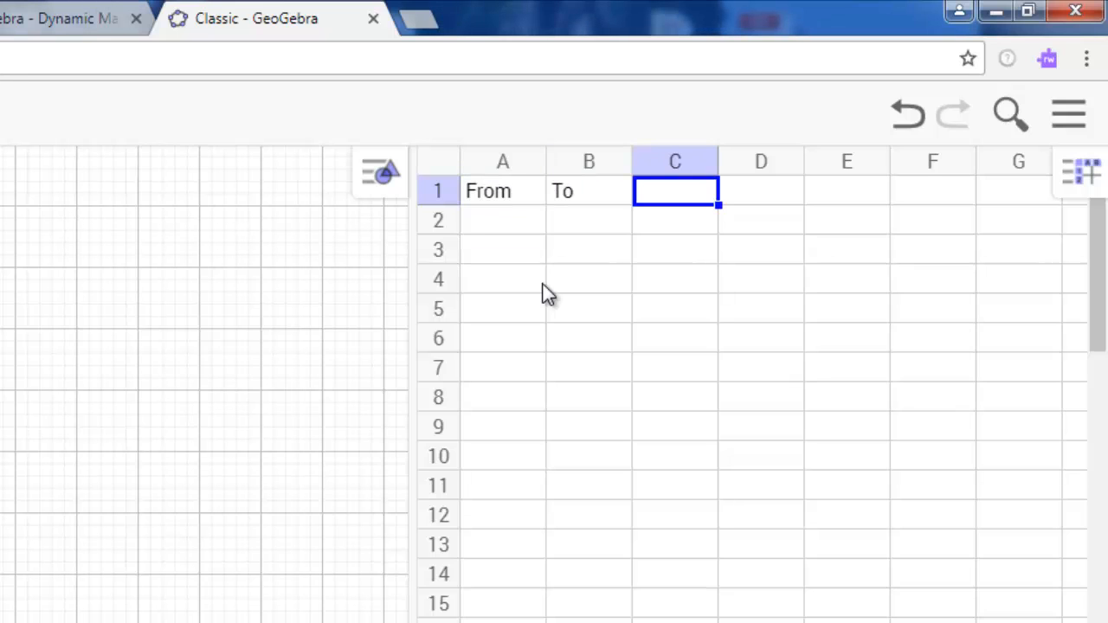
text(Freque)
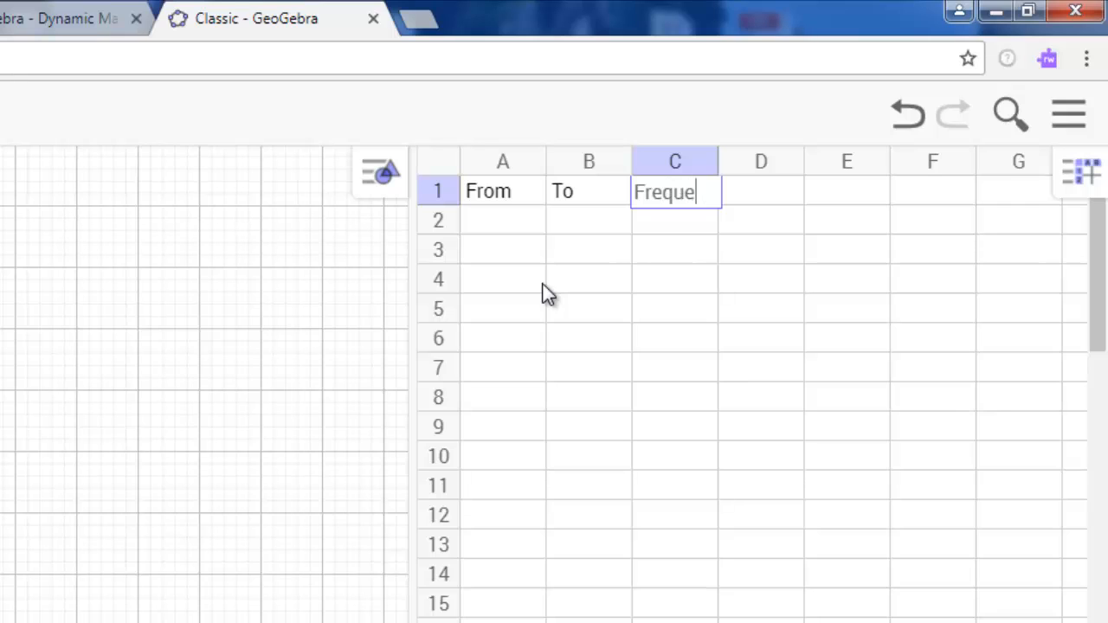
text(ncy)
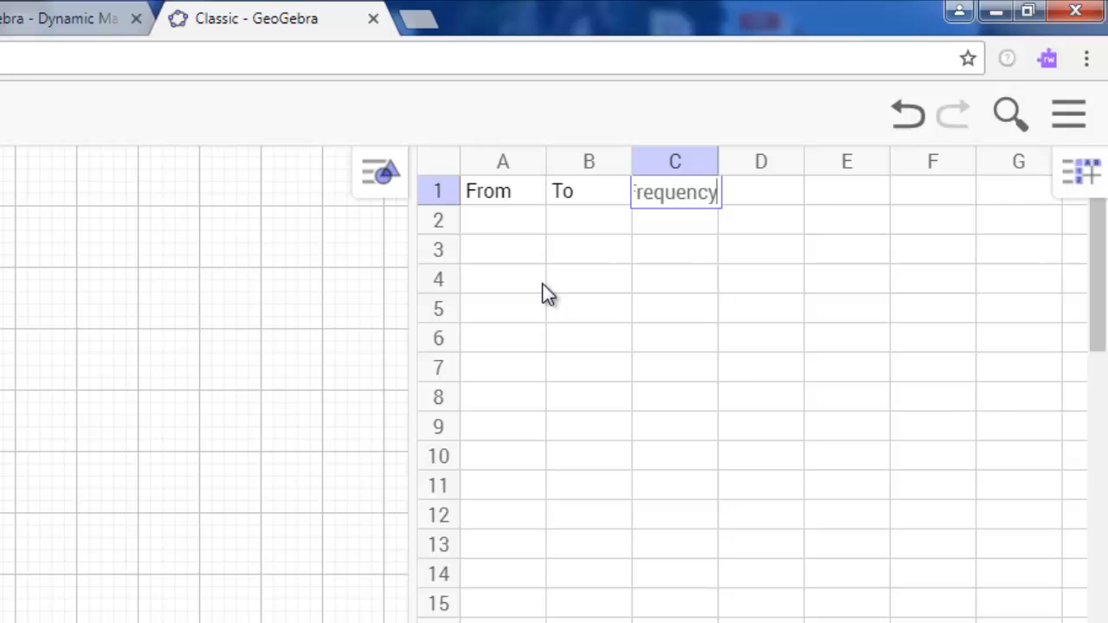
key(Tab)
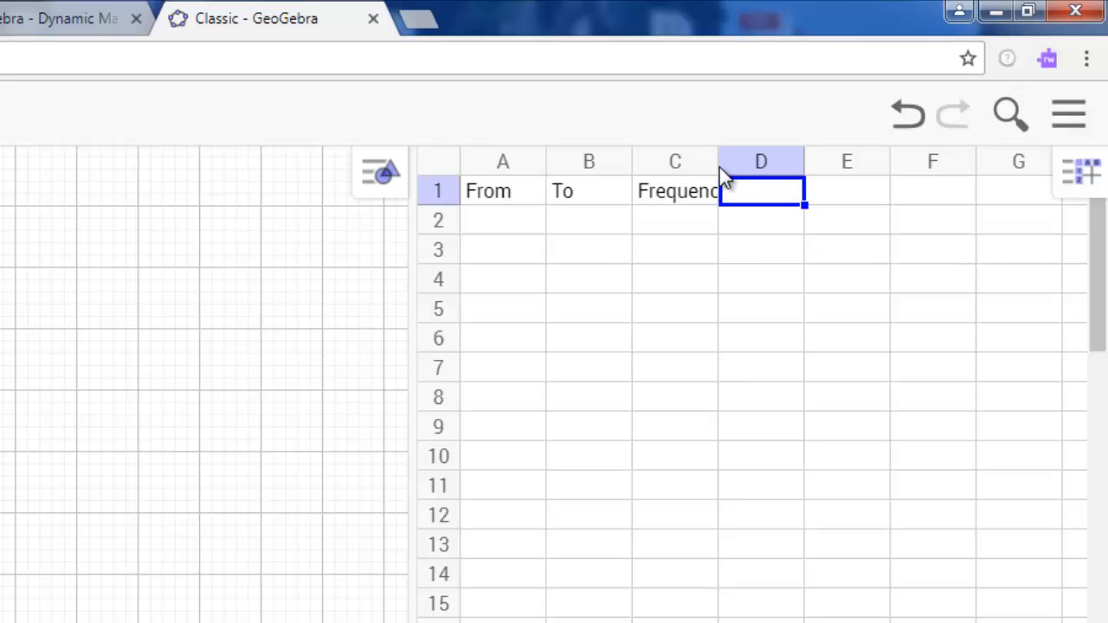
drag(718, 165, 739, 162)
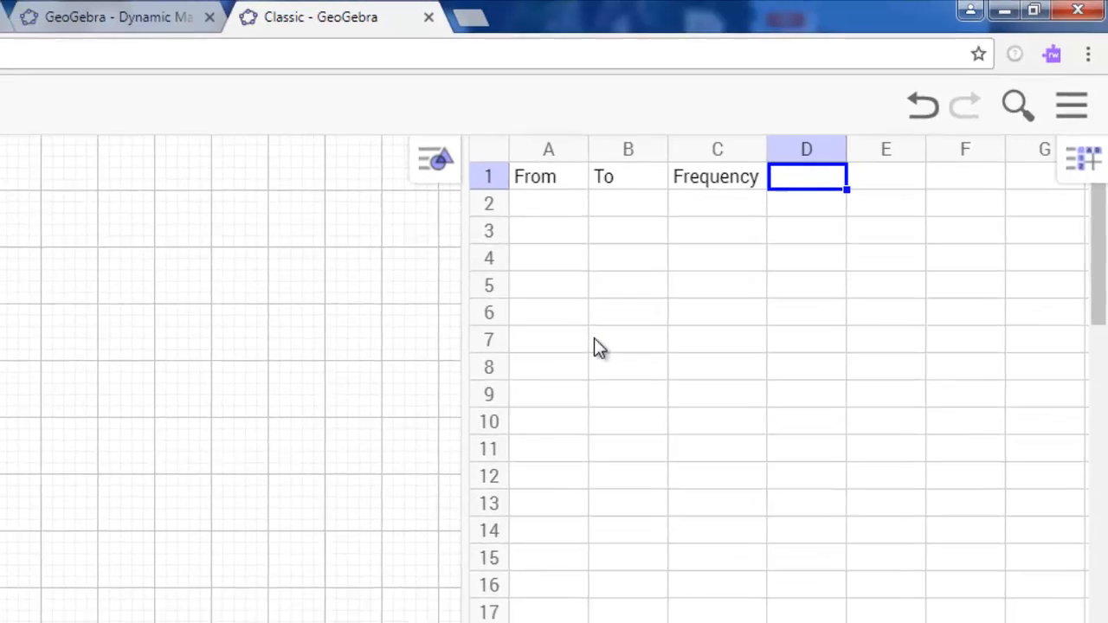
Enter the lower age limits 0 in A2 and 10 in A3, and extend the series down to A12.
click(69, 15)
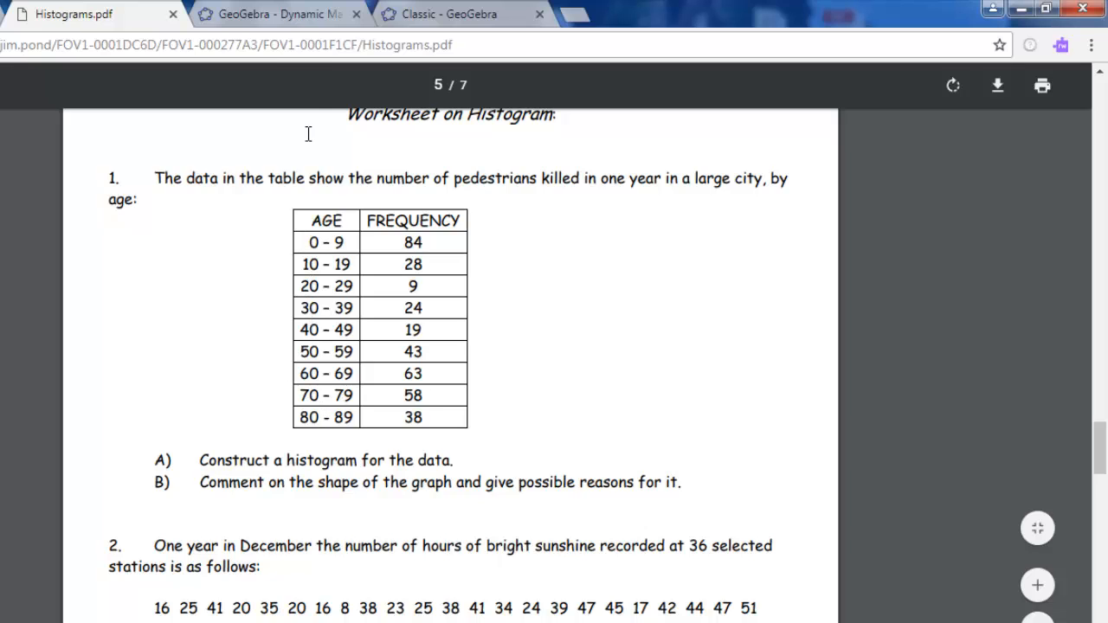
click(433, 14)
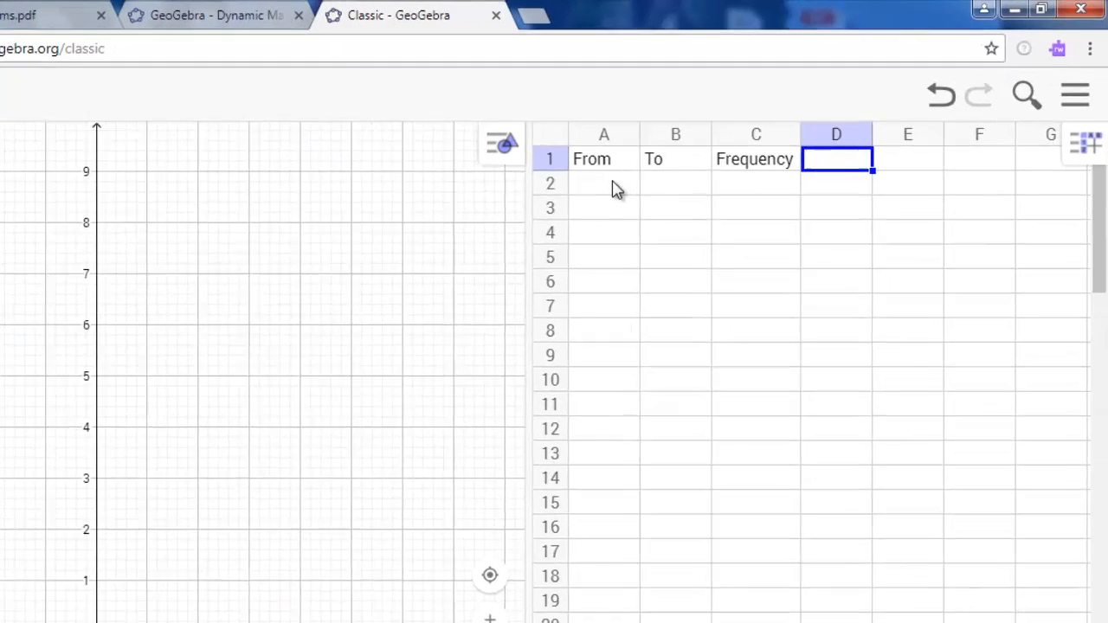
click(642, 182)
text(0)
key(Return)
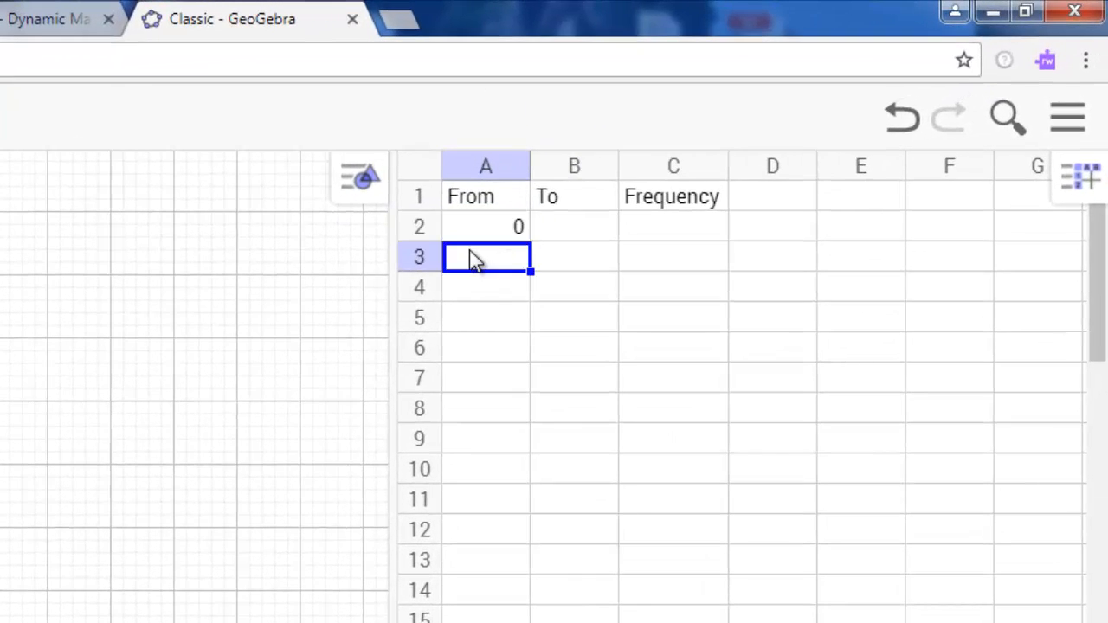
text(10)
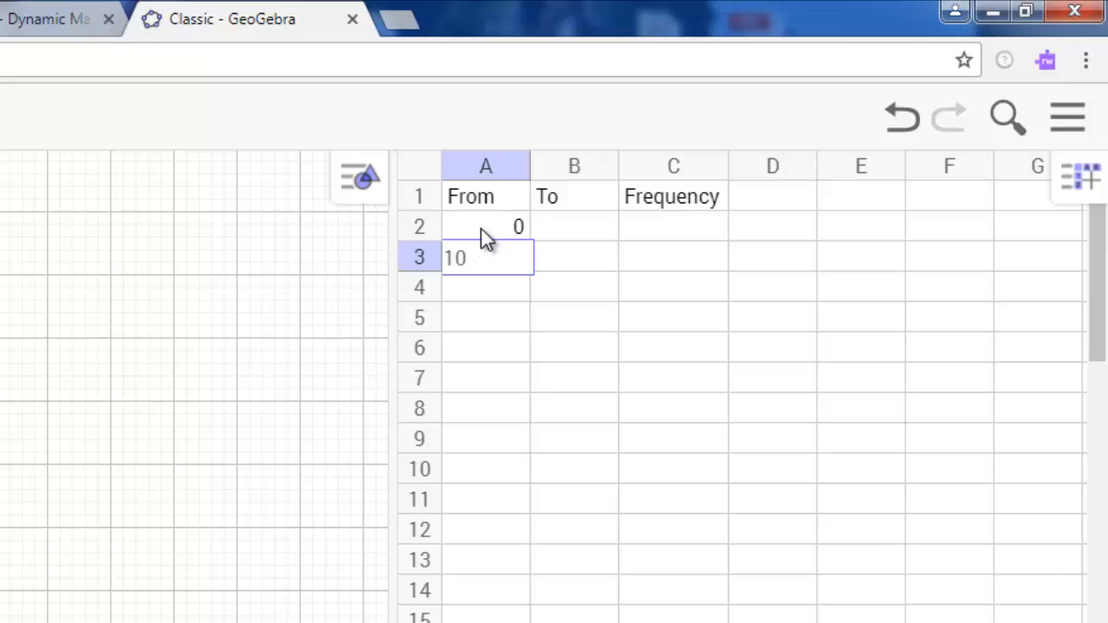
click(487, 234)
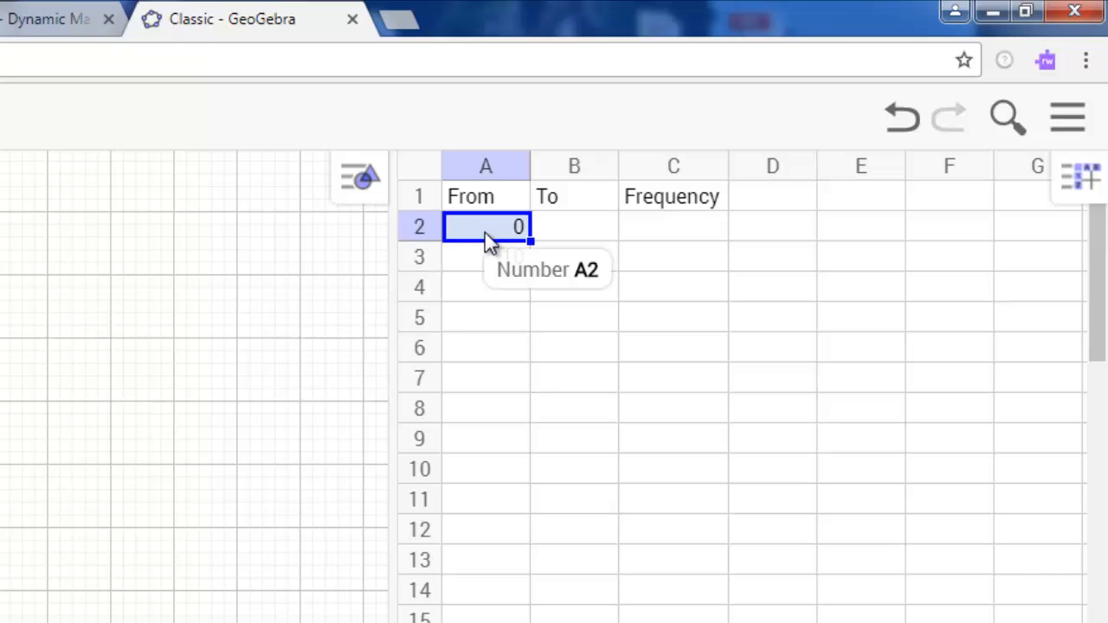
drag(487, 240, 487, 254)
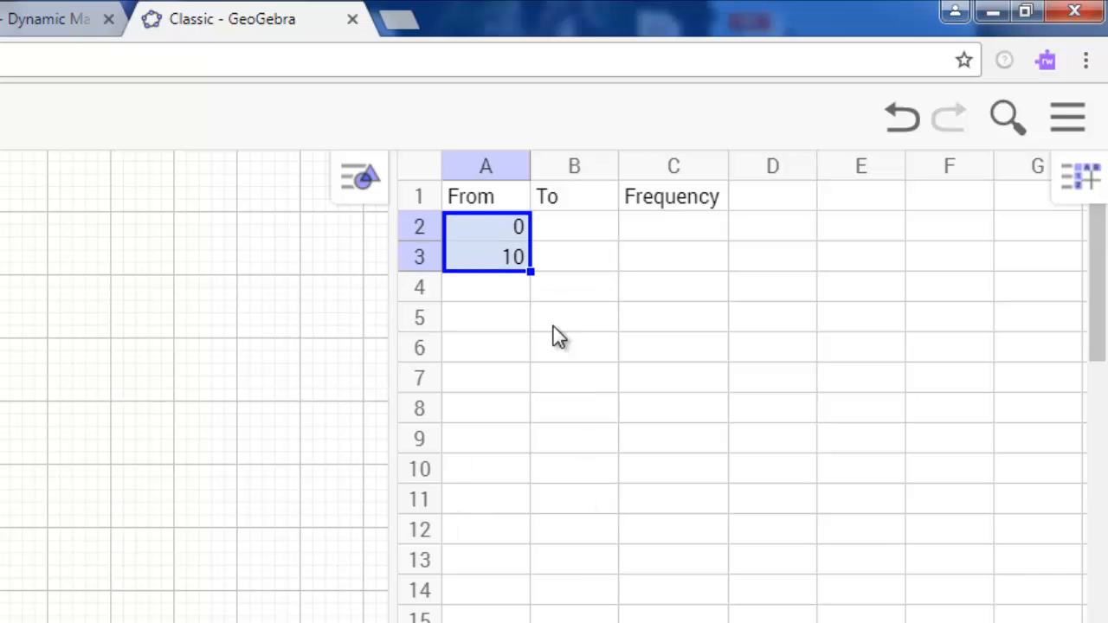
drag(529, 273, 528, 539)
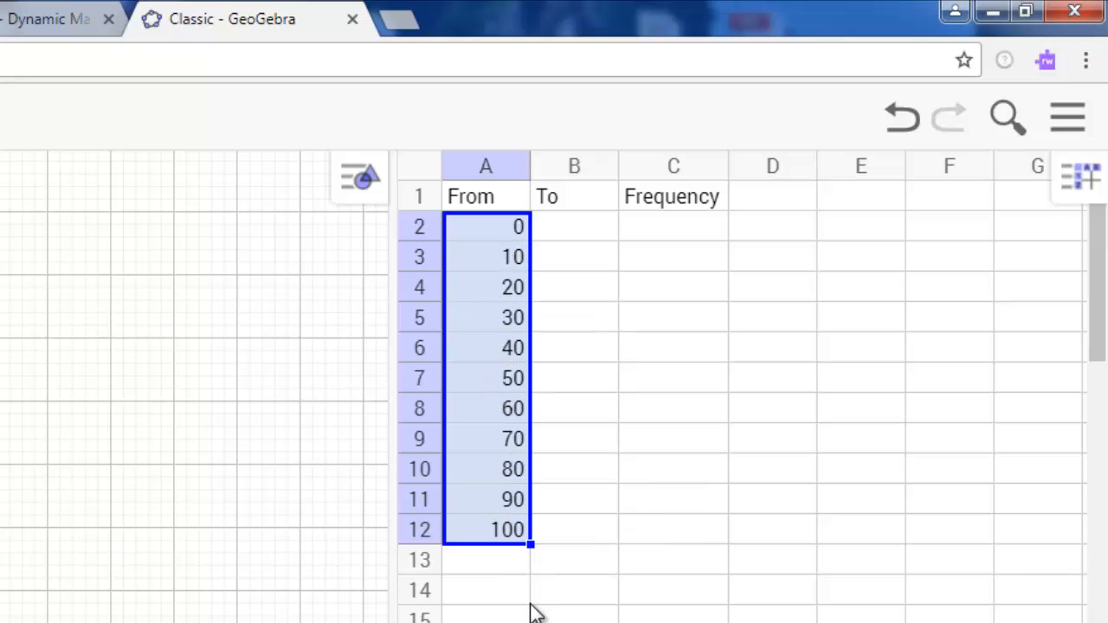
Check the last age interval in the worksheet and delete the extra values 90 and 100 from A11 and A12.
click(549, 567)
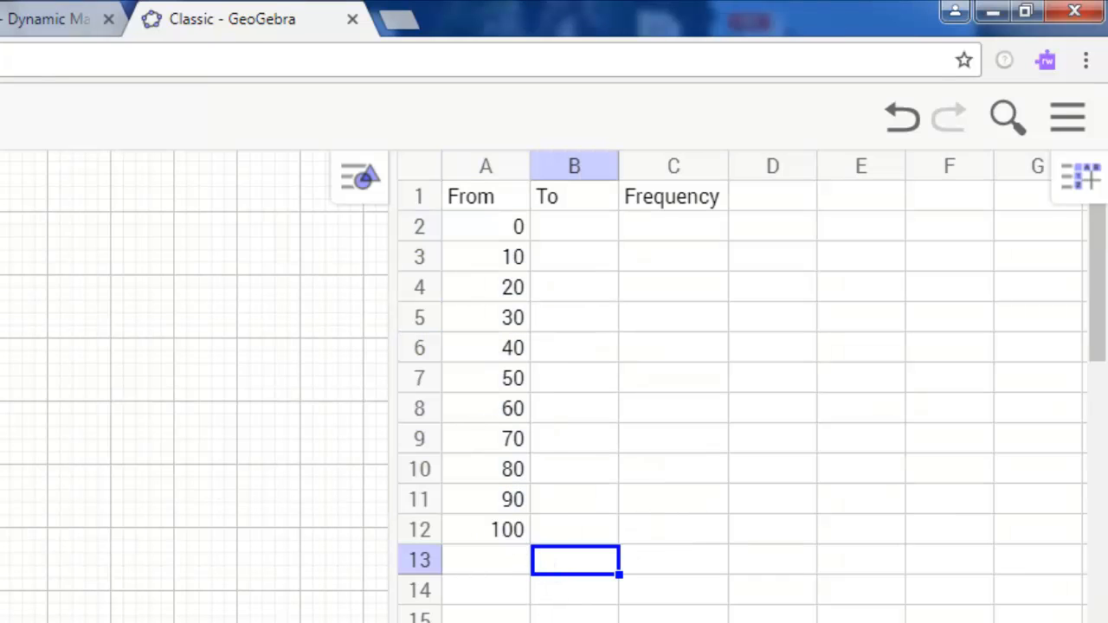
key(ctrl+Tab)
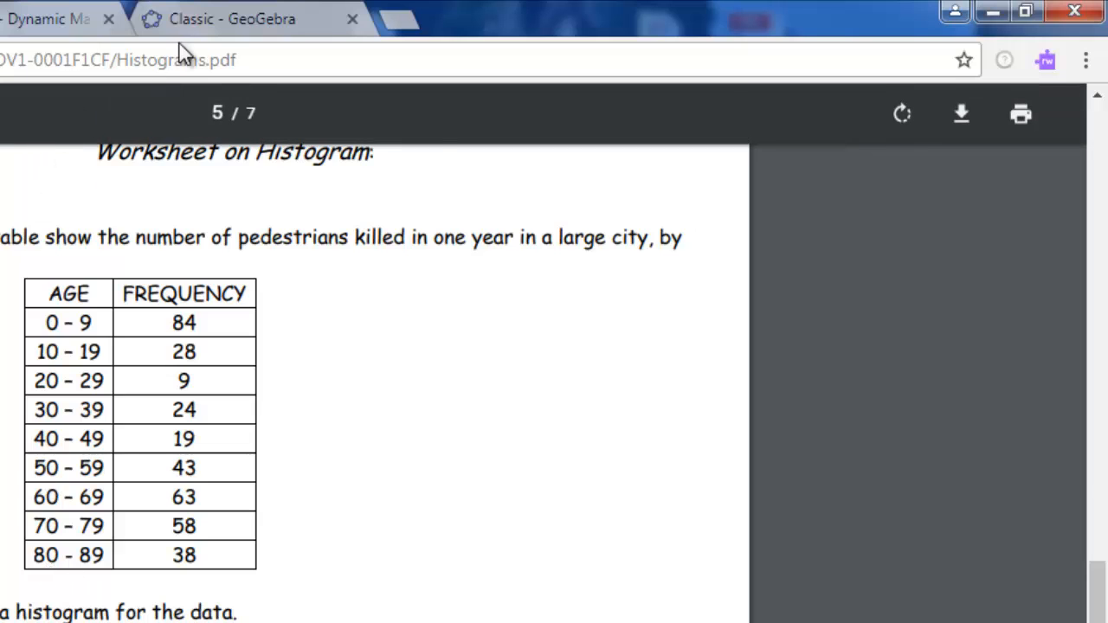
click(189, 28)
drag(493, 498, 490, 524)
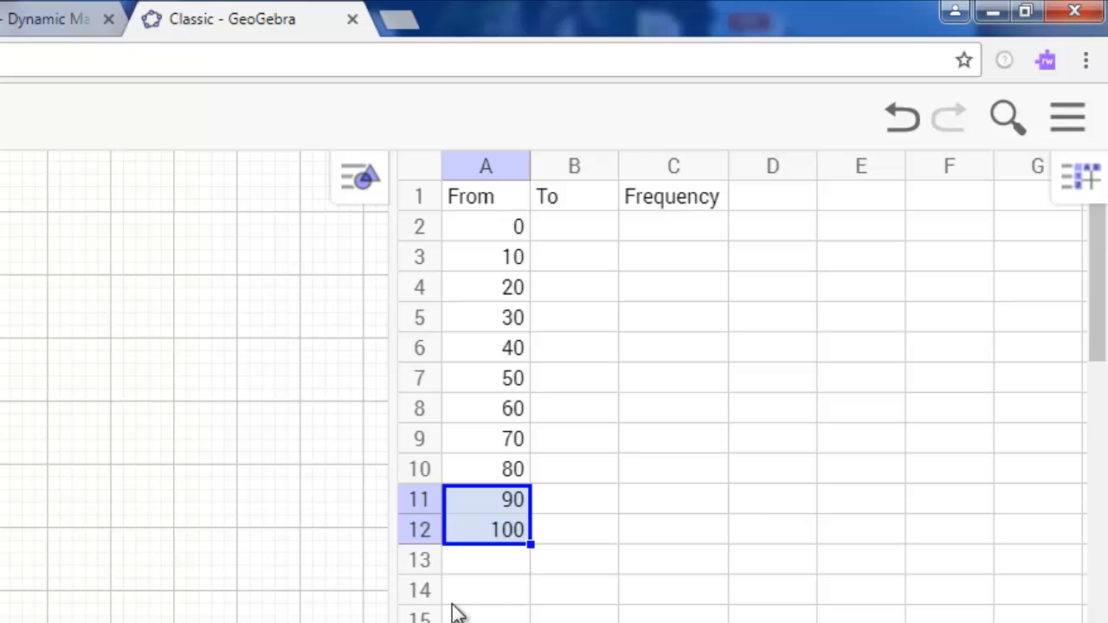
key(Delete)
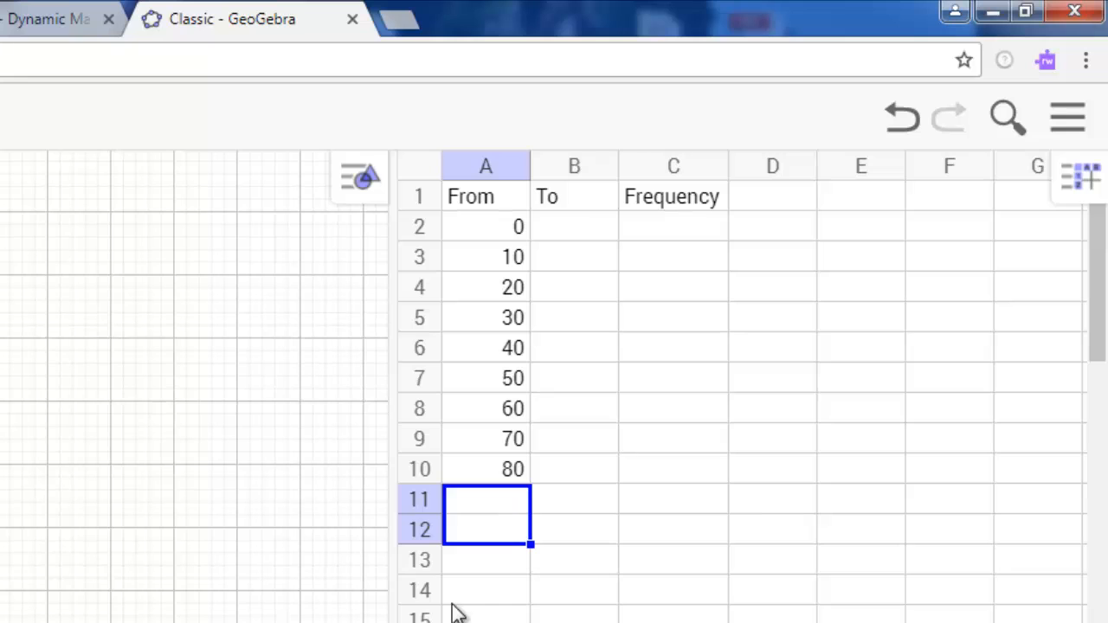
Following the worksheet's age intervals, enter the upper limits 9 in B2 and 19 in B3, and extend the series down to B10.
click(589, 220)
click(2, 19)
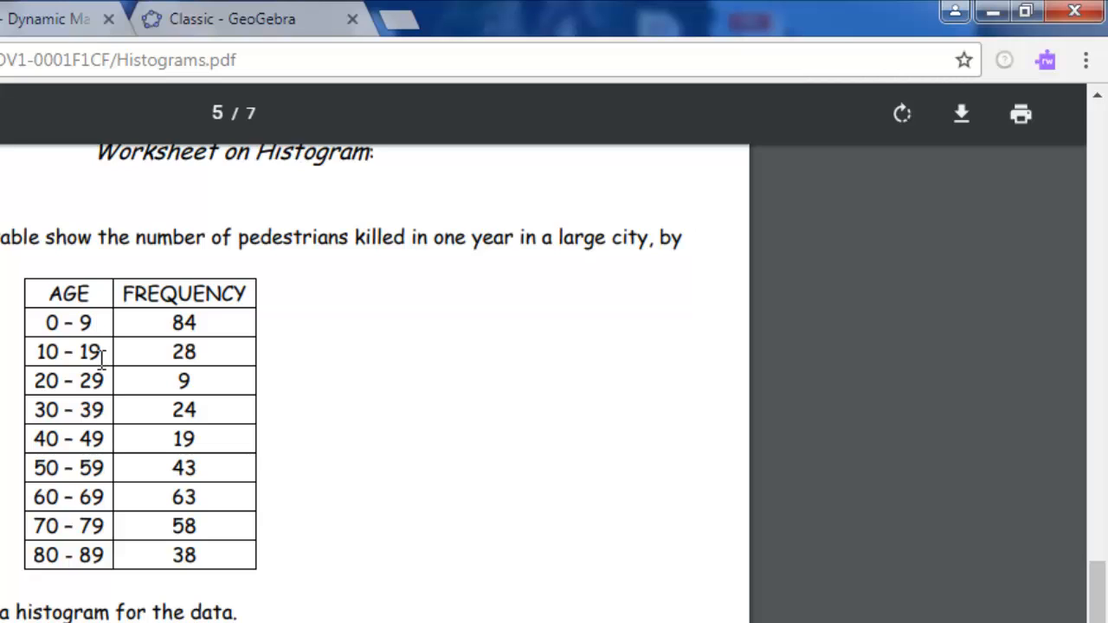
click(194, 12)
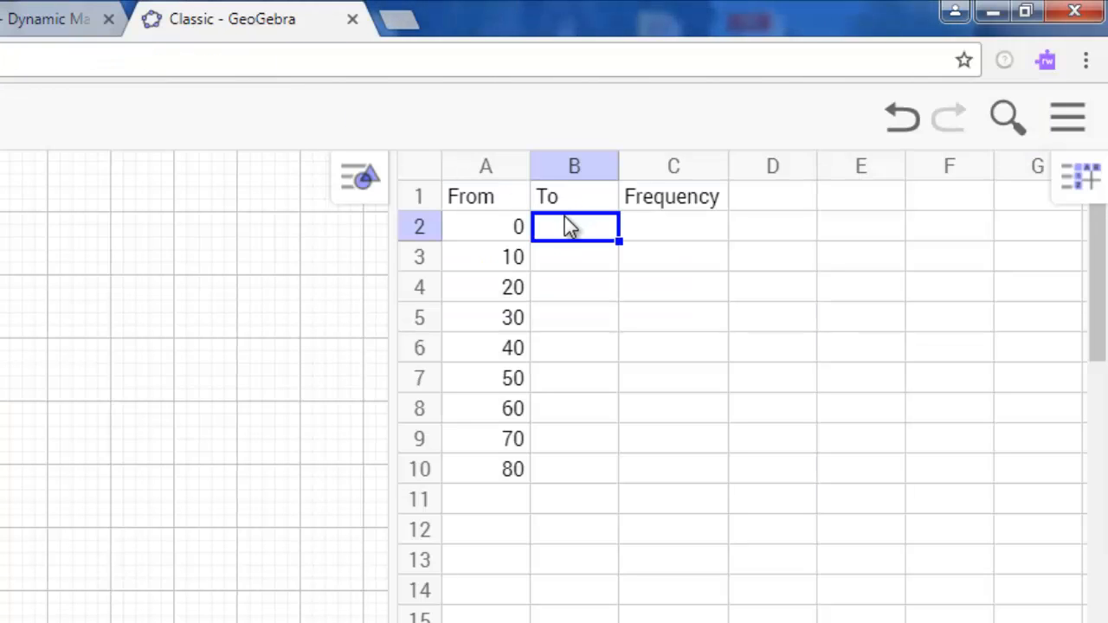
text(9)
key(Return)
text(19)
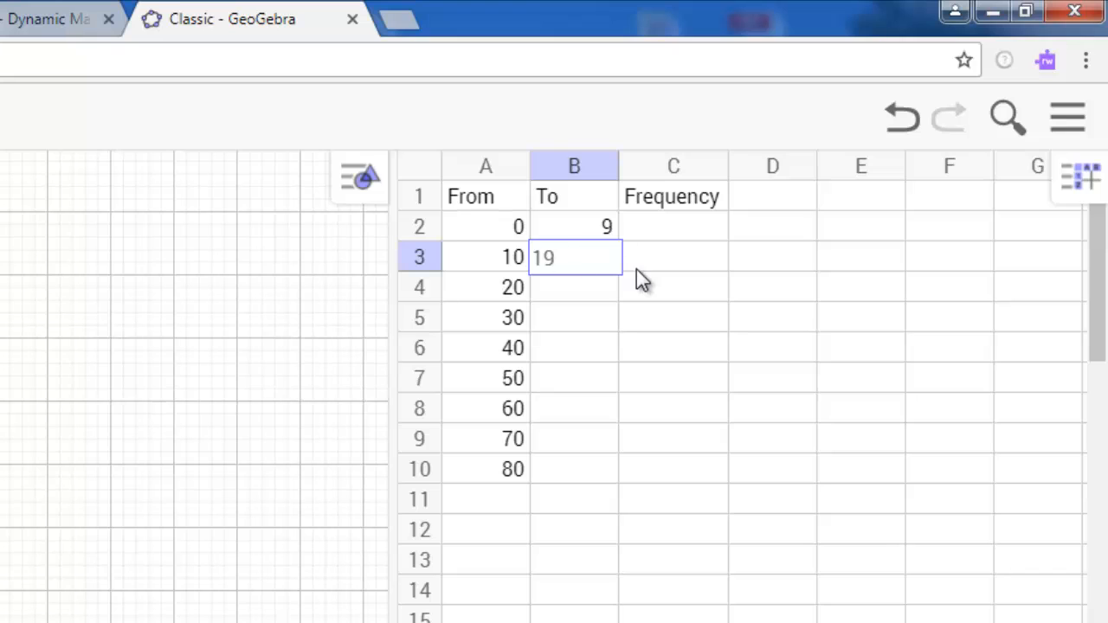
key(Tab)
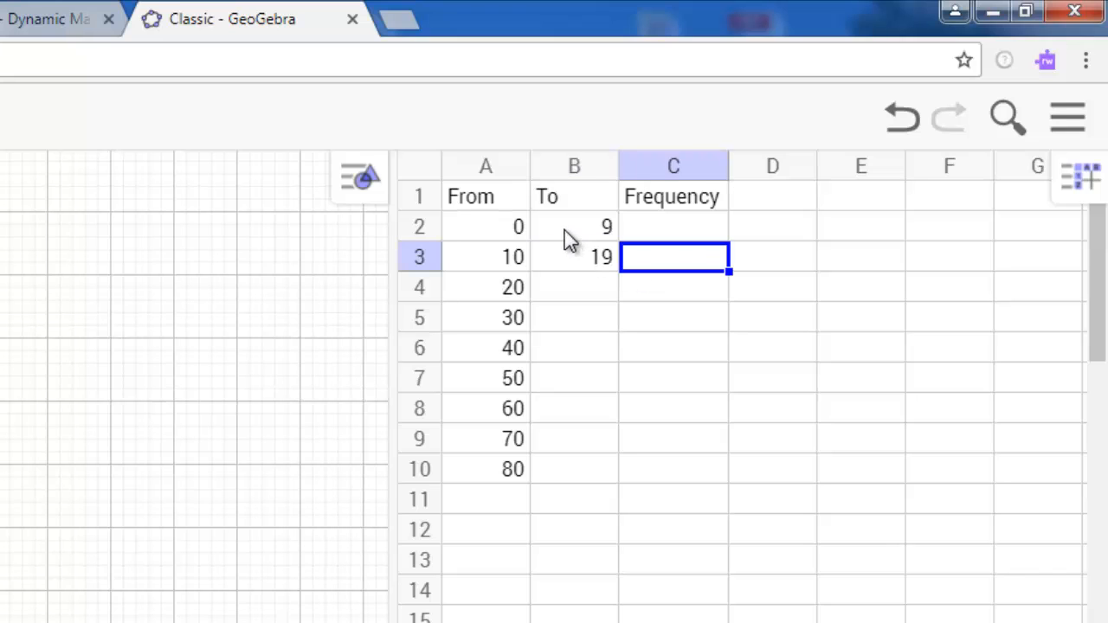
drag(564, 231, 562, 251)
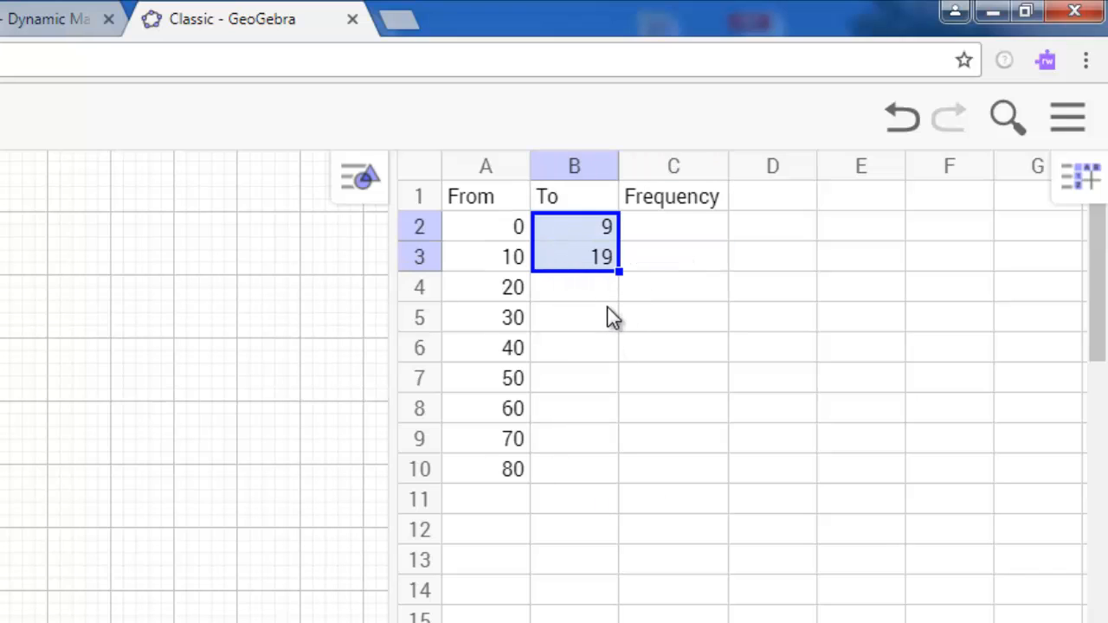
drag(618, 272, 621, 482)
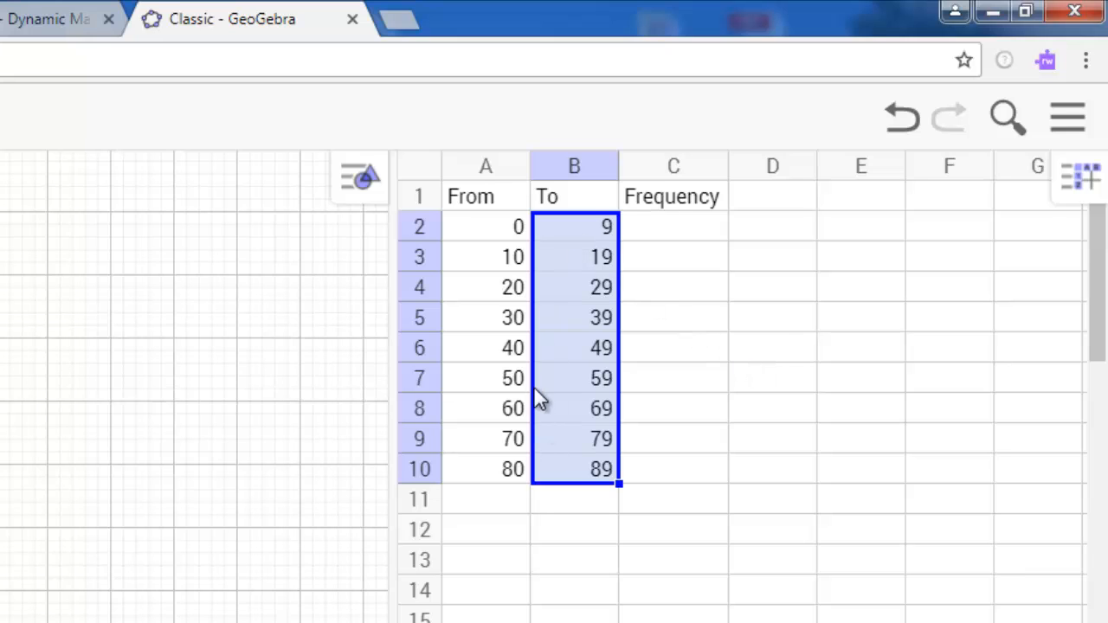
Look up the first frequencies in the Histograms.pdf table and enter 84, 28 and 9 in C2 to C4.
click(659, 230)
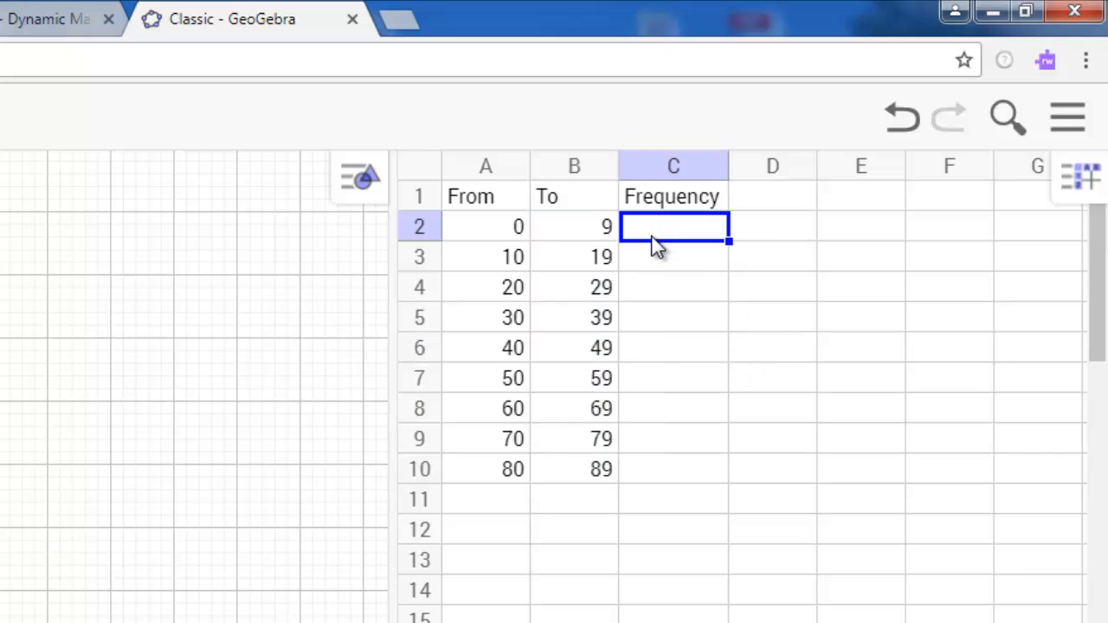
key(ctrl+Tab)
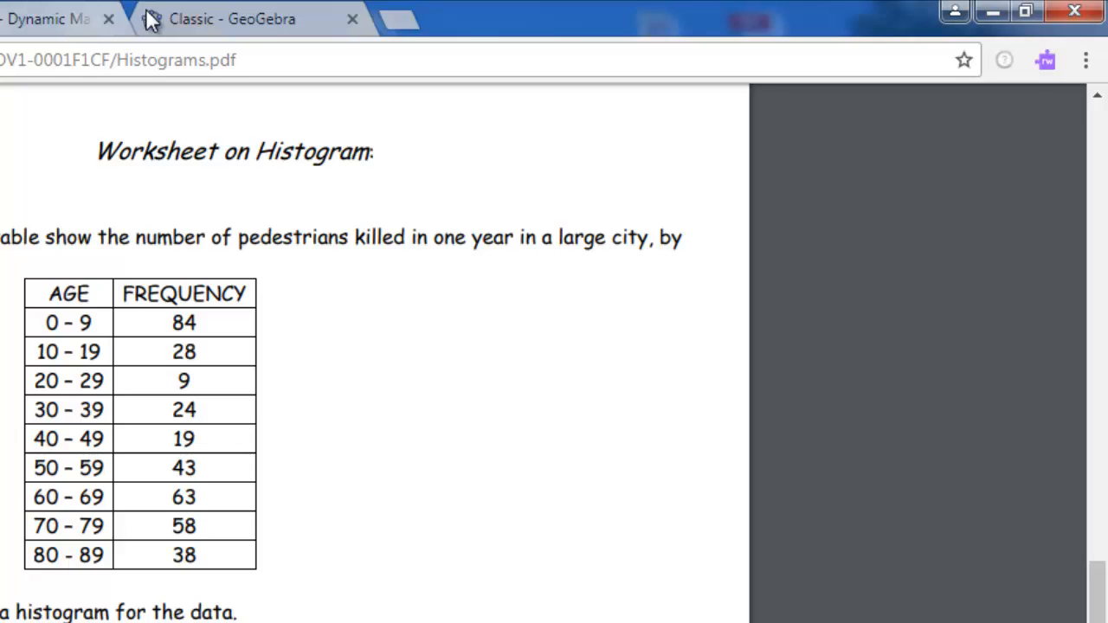
click(204, 26)
text(84)
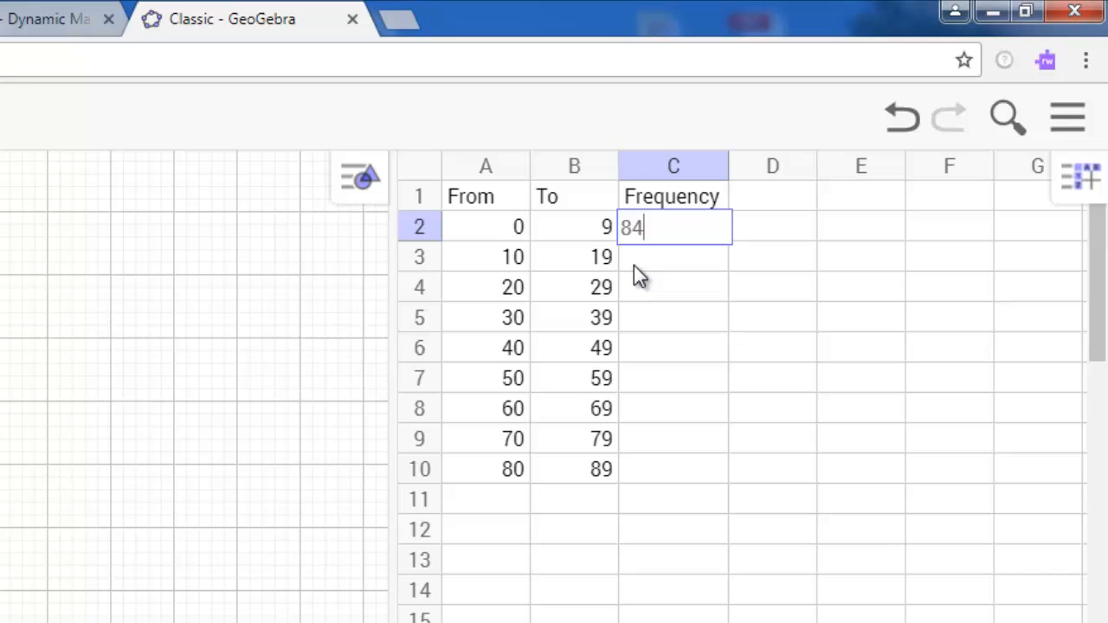
key(Return)
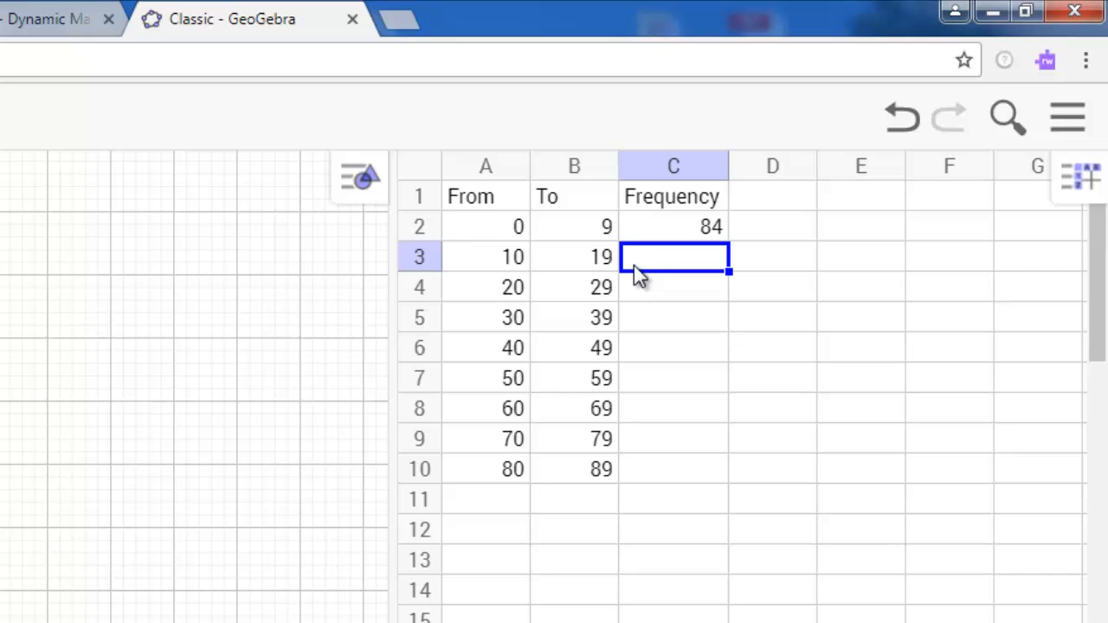
text(28)
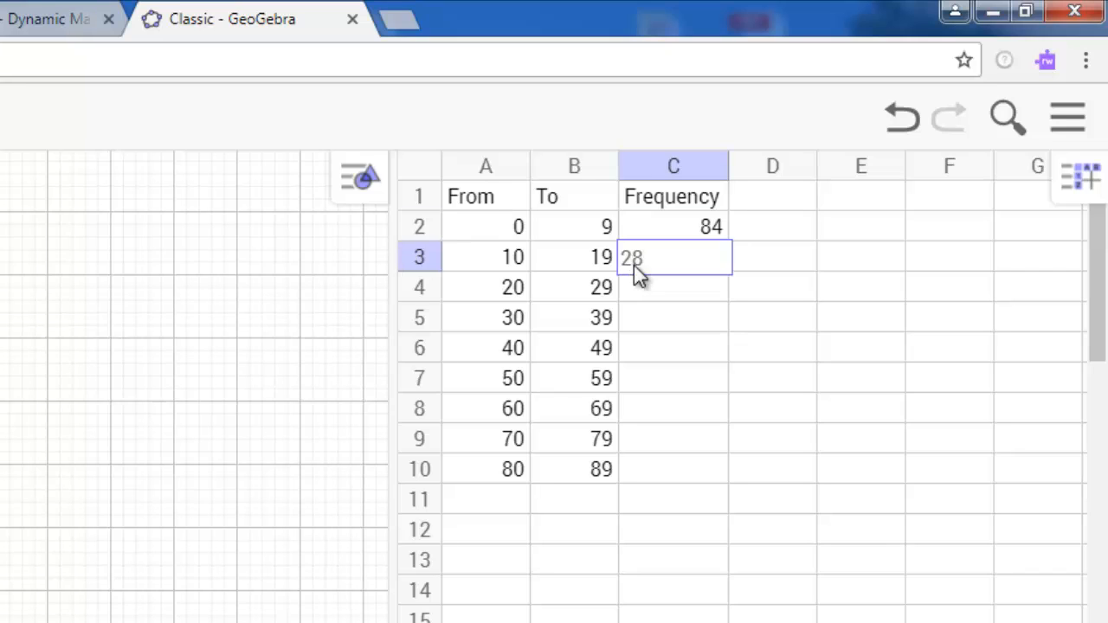
key(Return)
text(9)
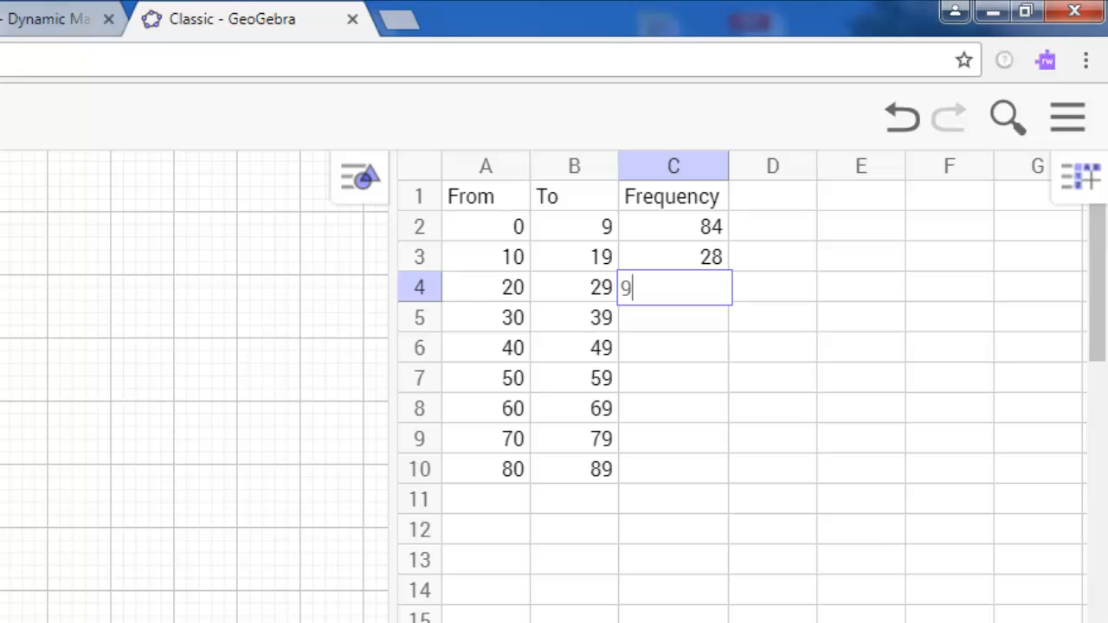
Check the worksheet for the 30–39 and 40–49 intervals and enter the frequencies 24 in C5 and 19 in C6.
click(0, 19)
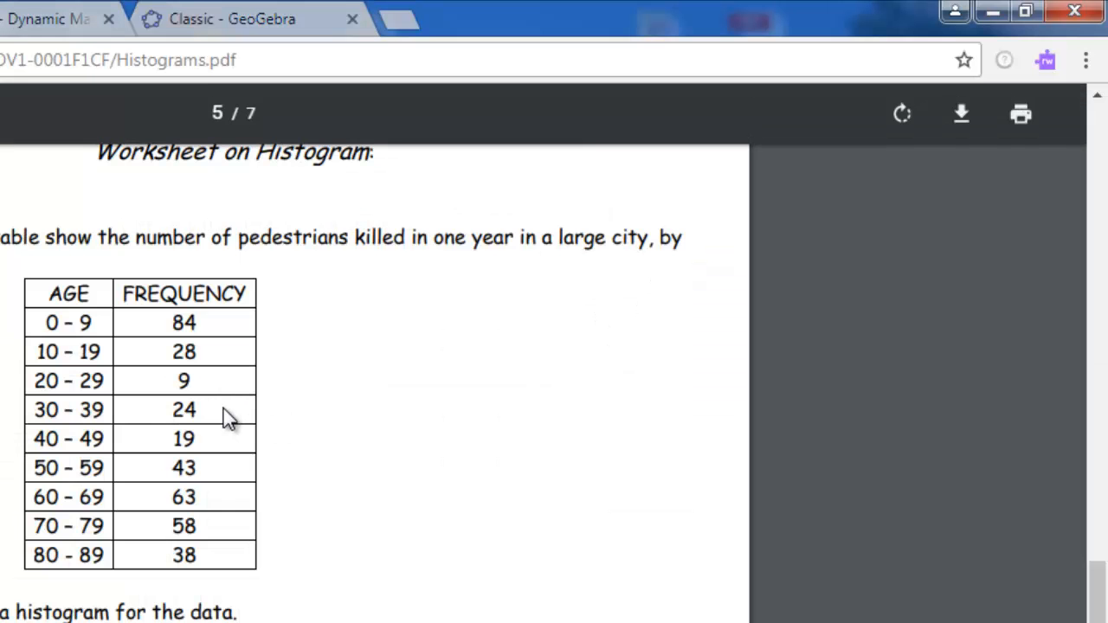
click(227, 19)
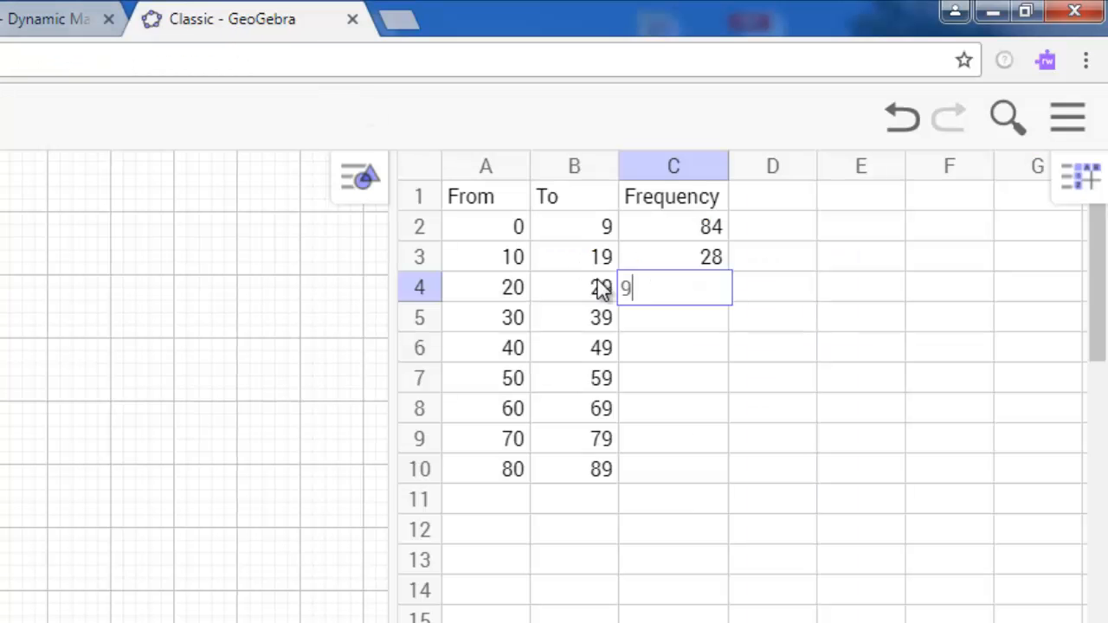
click(688, 318)
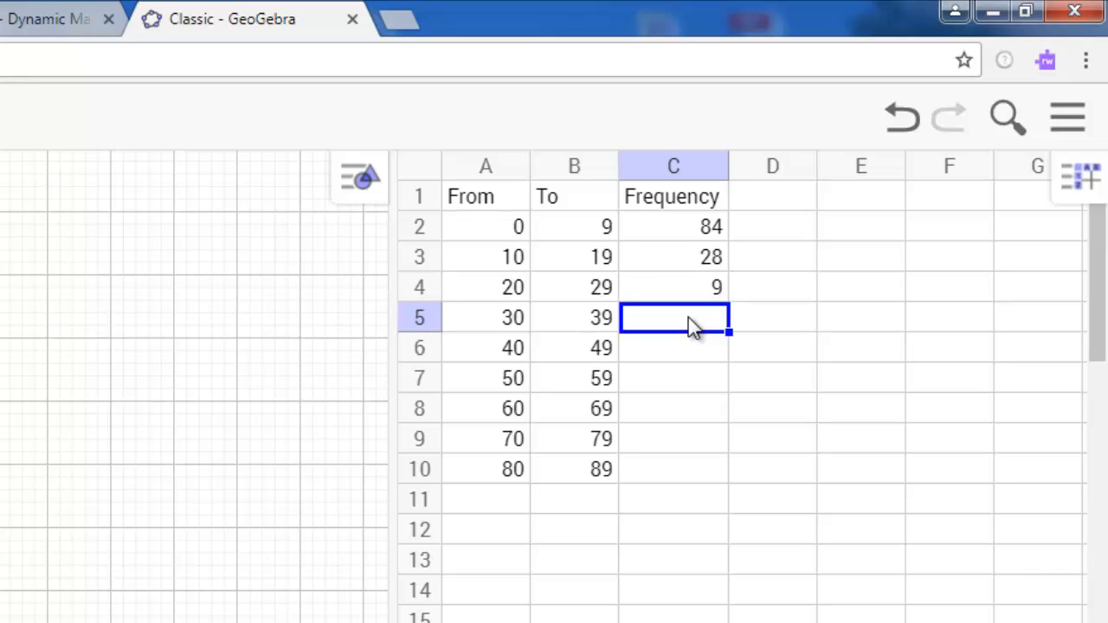
text(24)
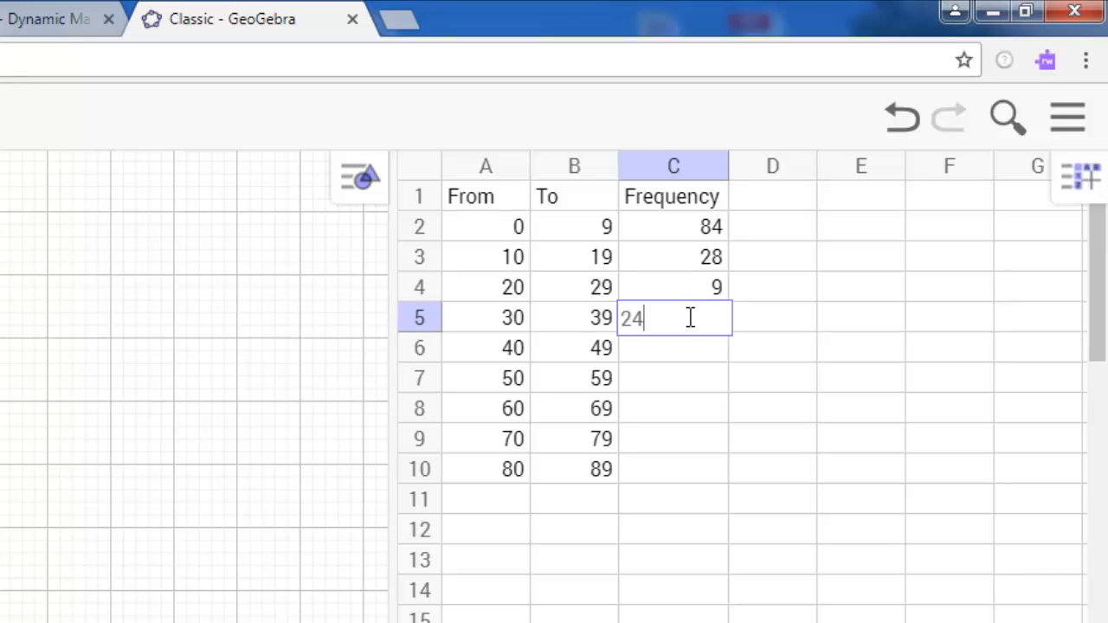
key(Return)
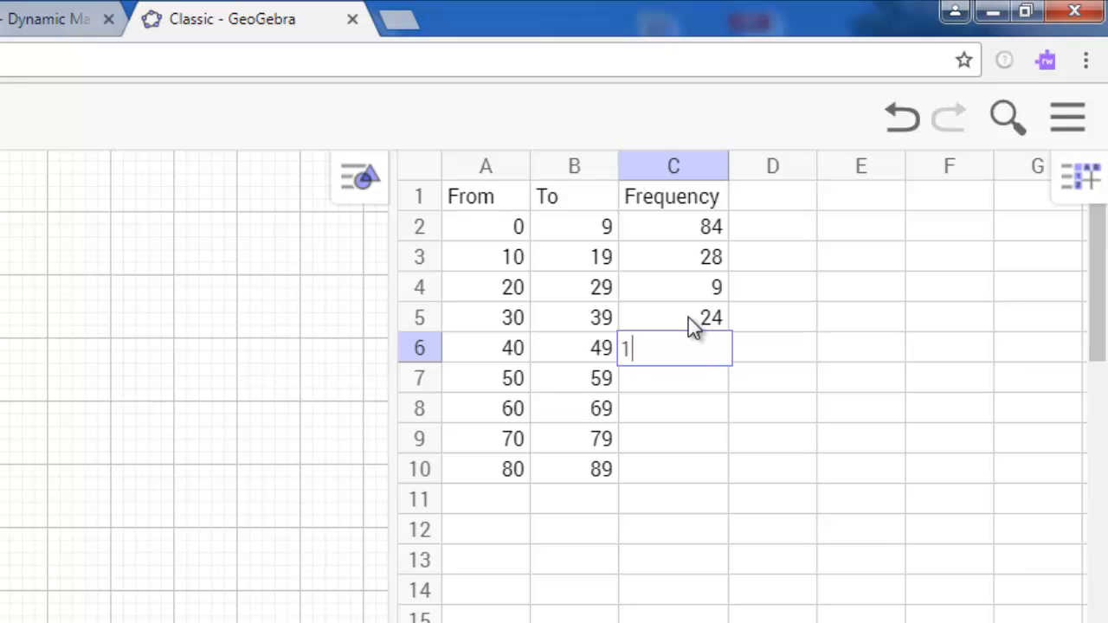
click(694, 380)
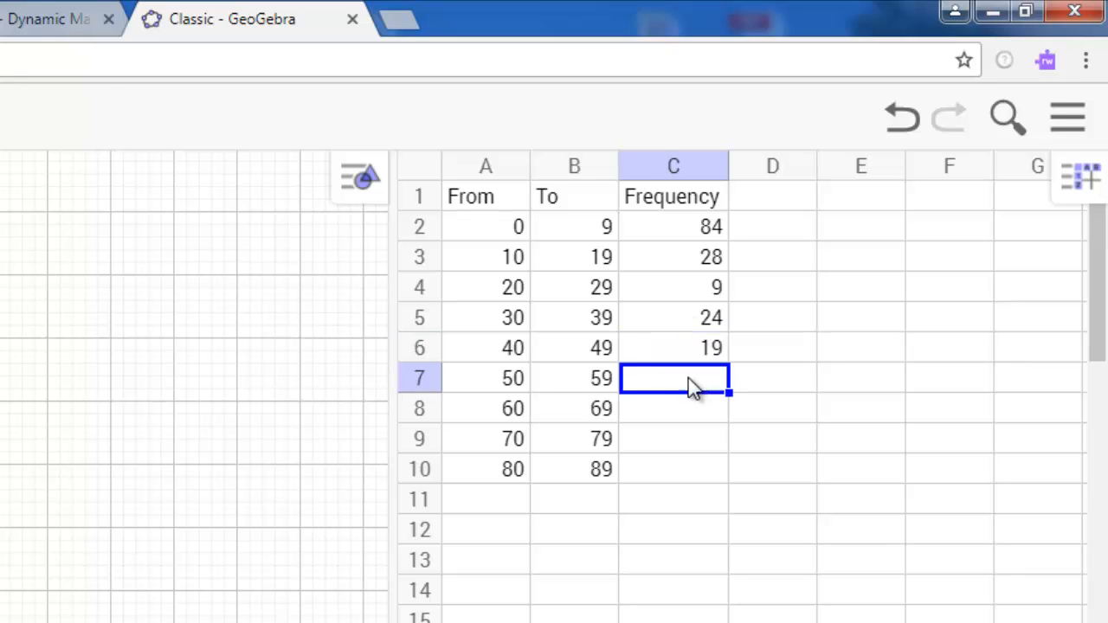
Consult the worksheet for the 50–59 and 60–69 intervals and enter the frequencies 43 in C7 and 63 in C8.
click(0, 19)
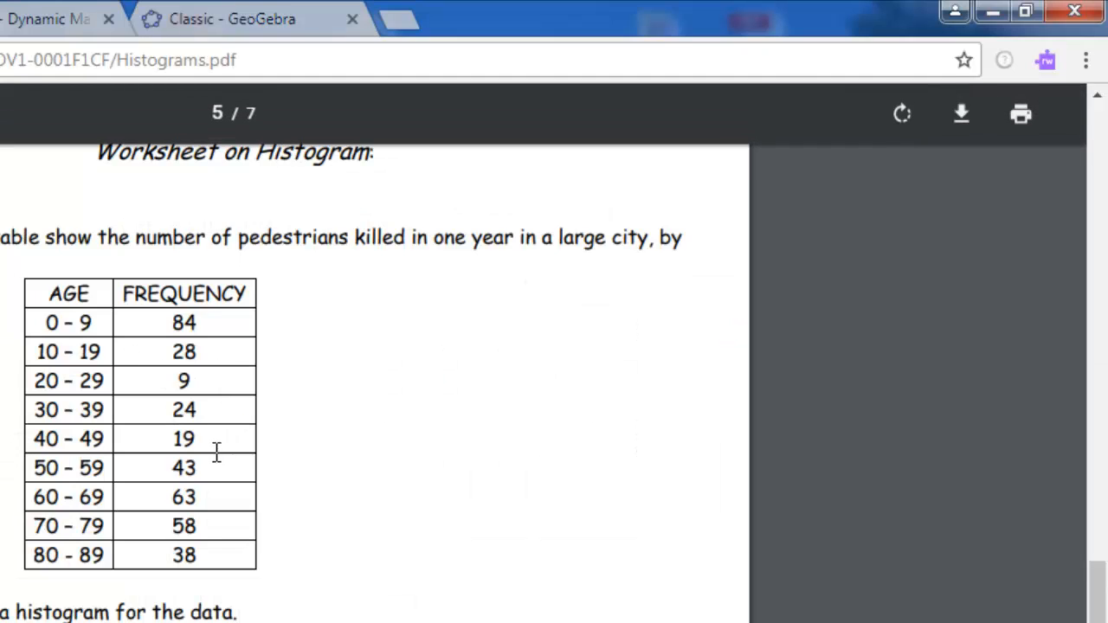
click(211, 19)
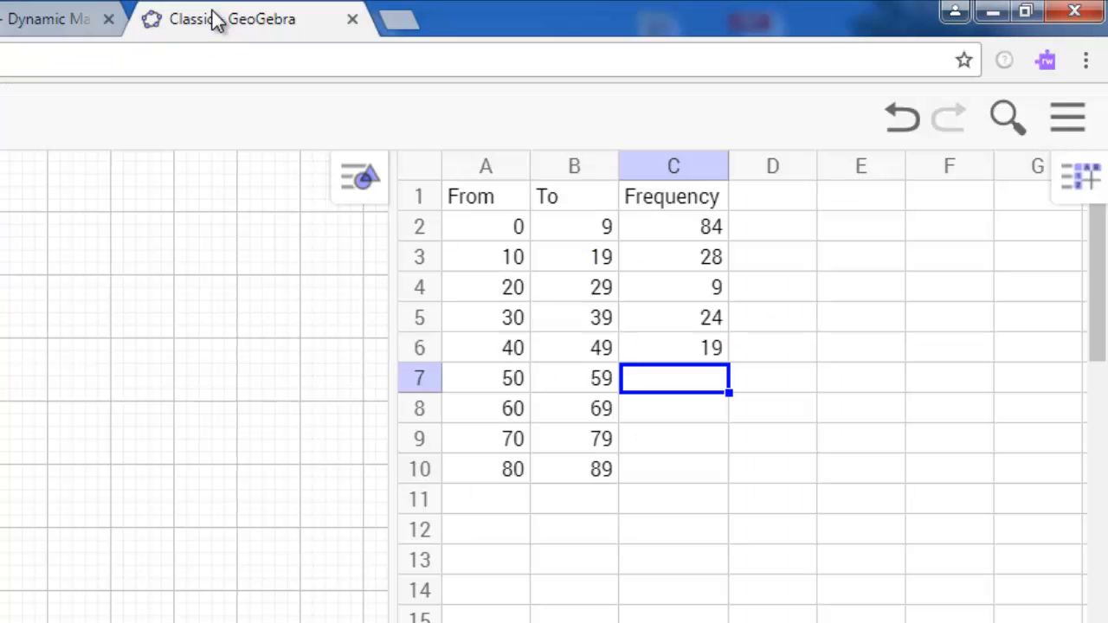
text(4)
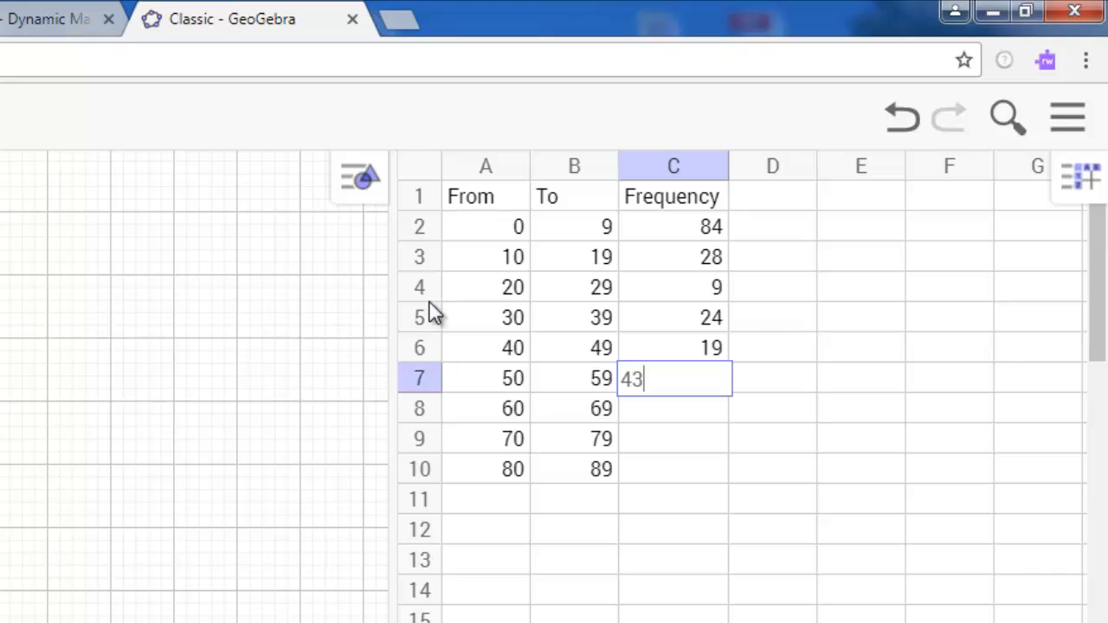
text(3)
key(Return)
text(63)
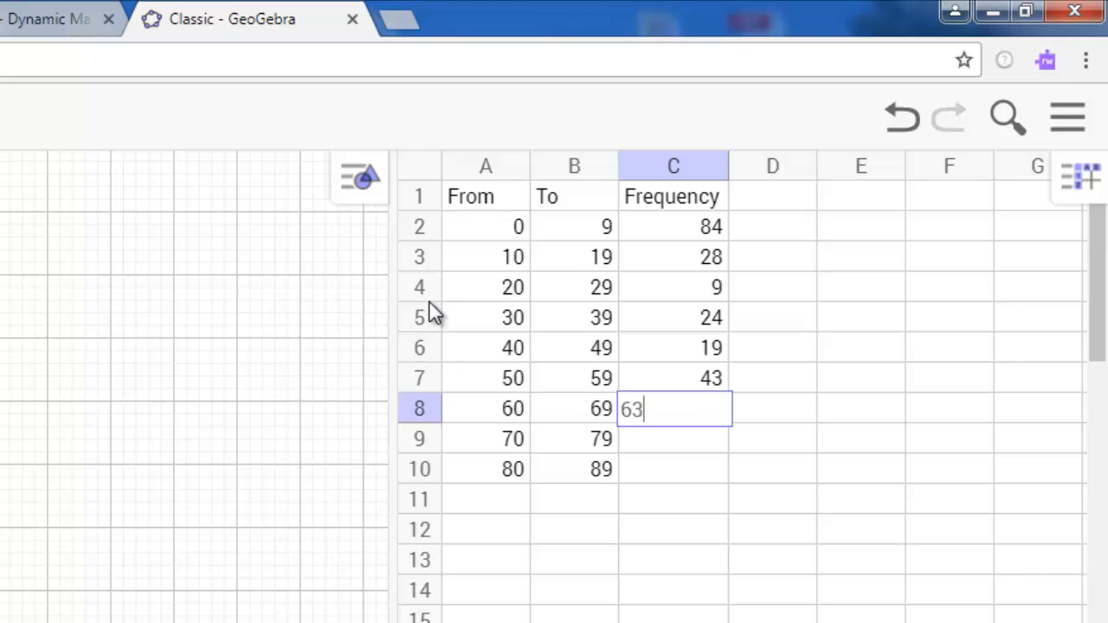
key(Return)
Read the last two frequencies in the worksheet table and enter 58 in C9 and 38 in C10.
click(0, 19)
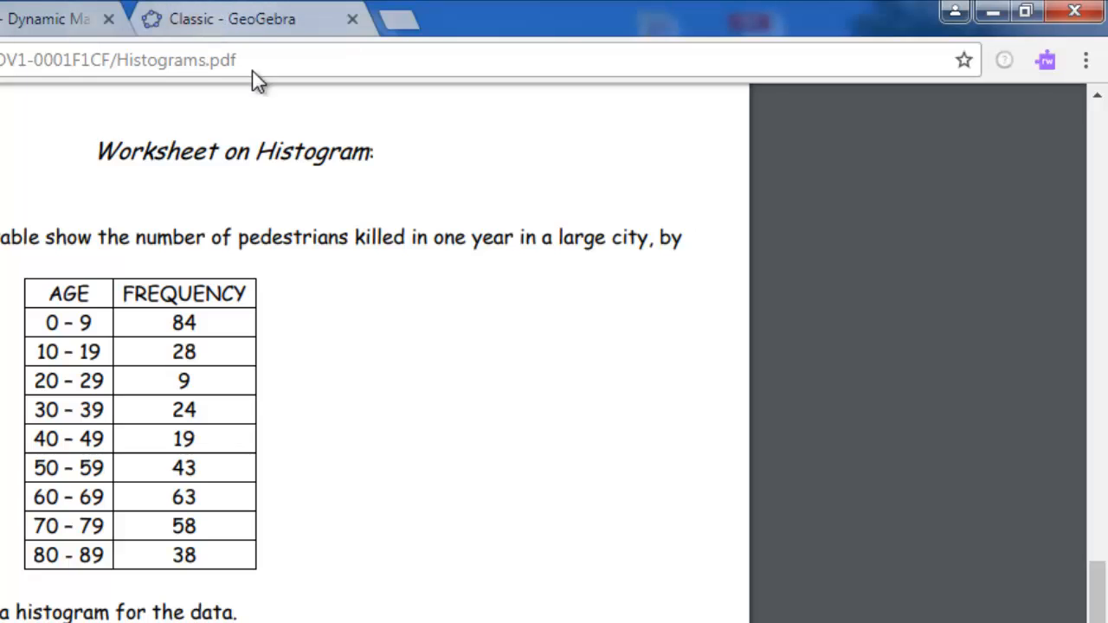
click(242, 19)
text(58)
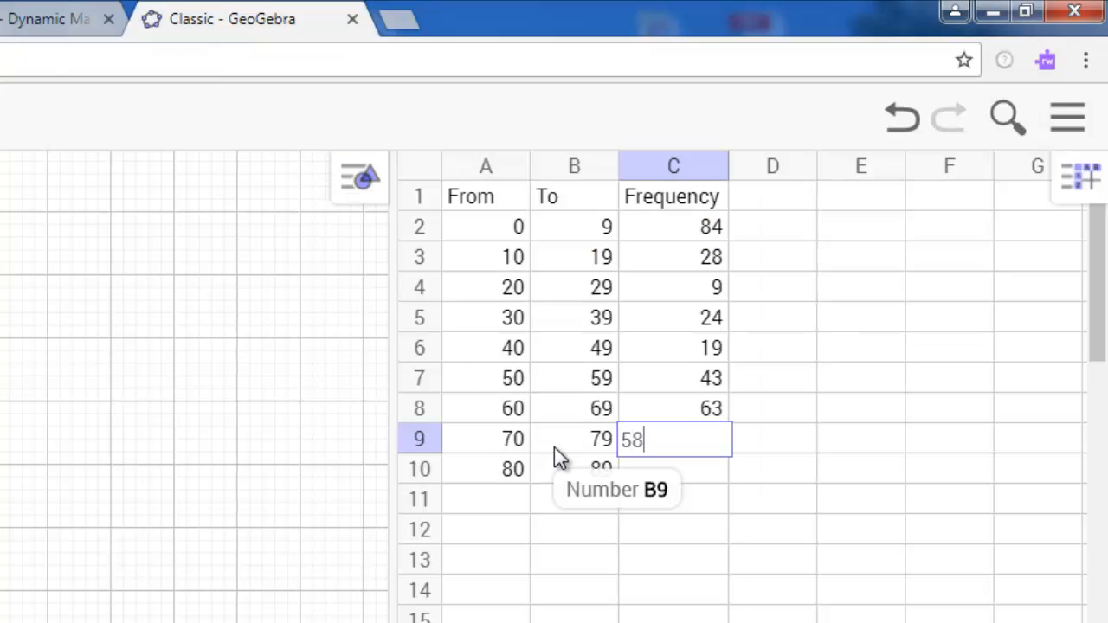
key(Return)
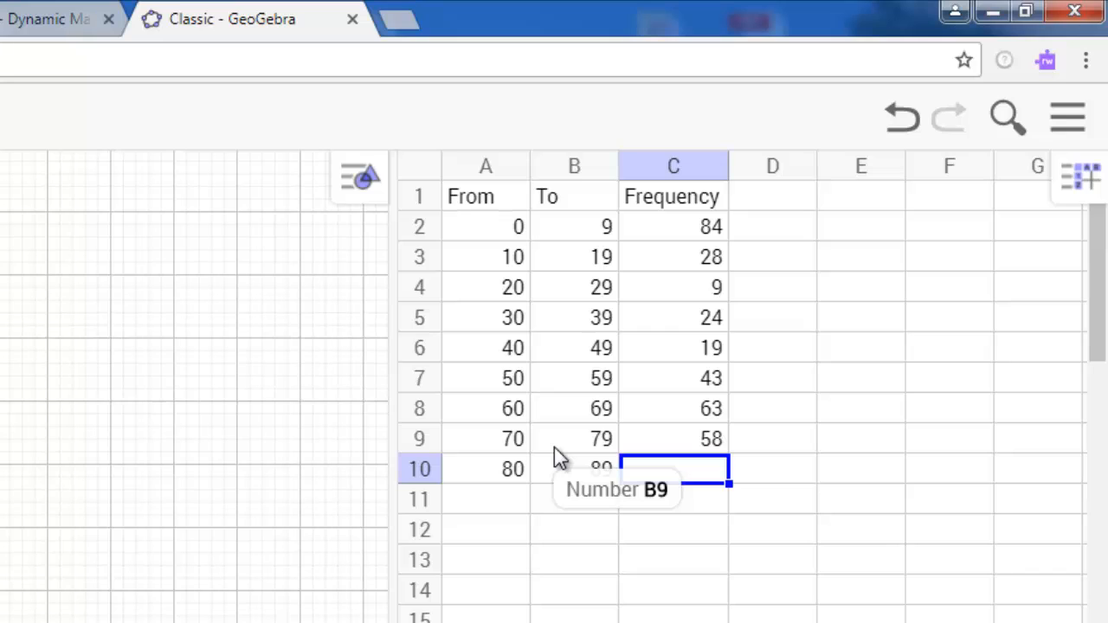
text(38)
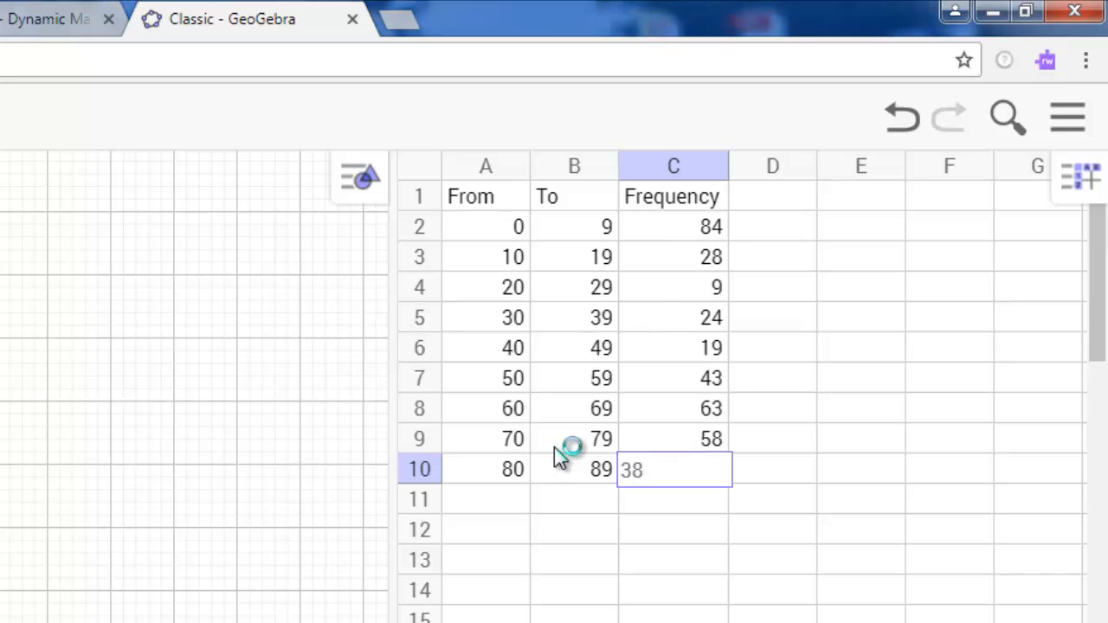
key(Return)
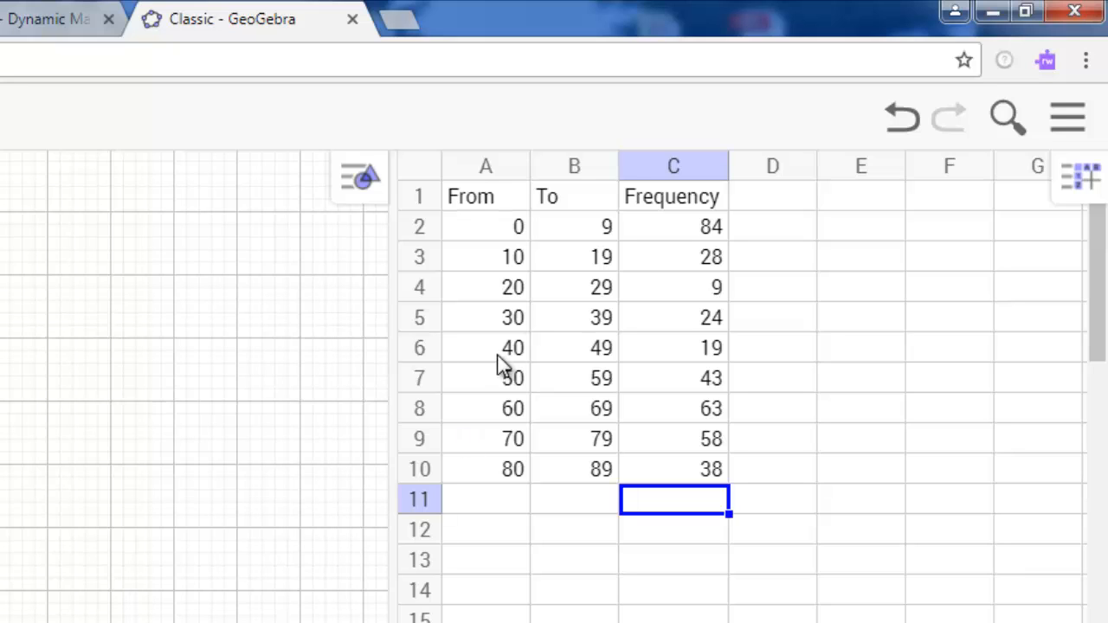
Create a list from the upper age limits in B2 to B10.
click(584, 225)
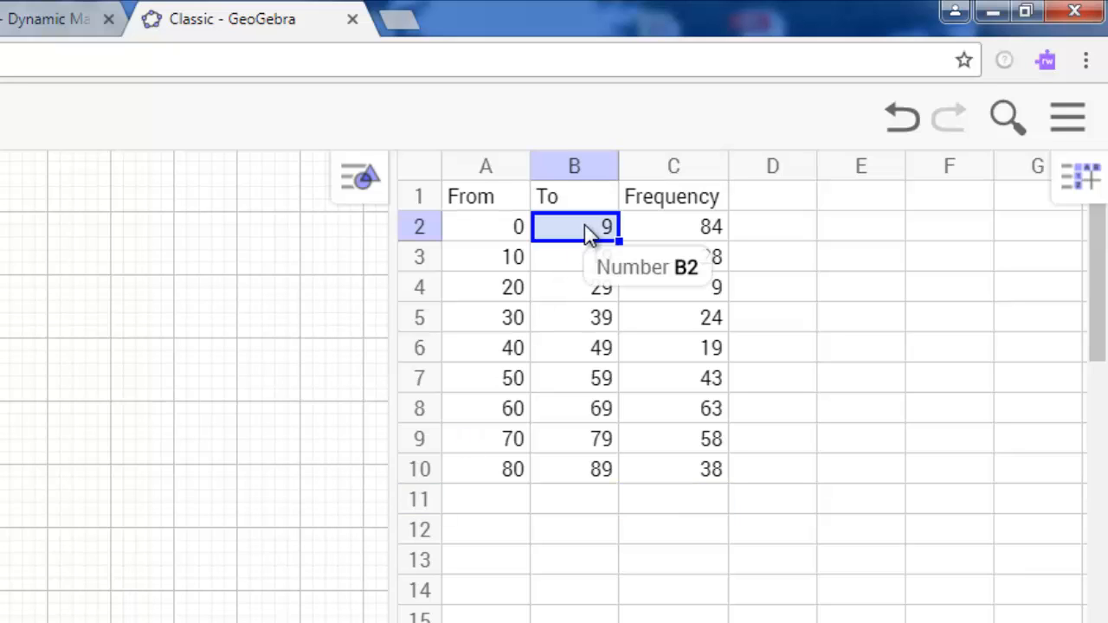
drag(585, 249, 583, 474)
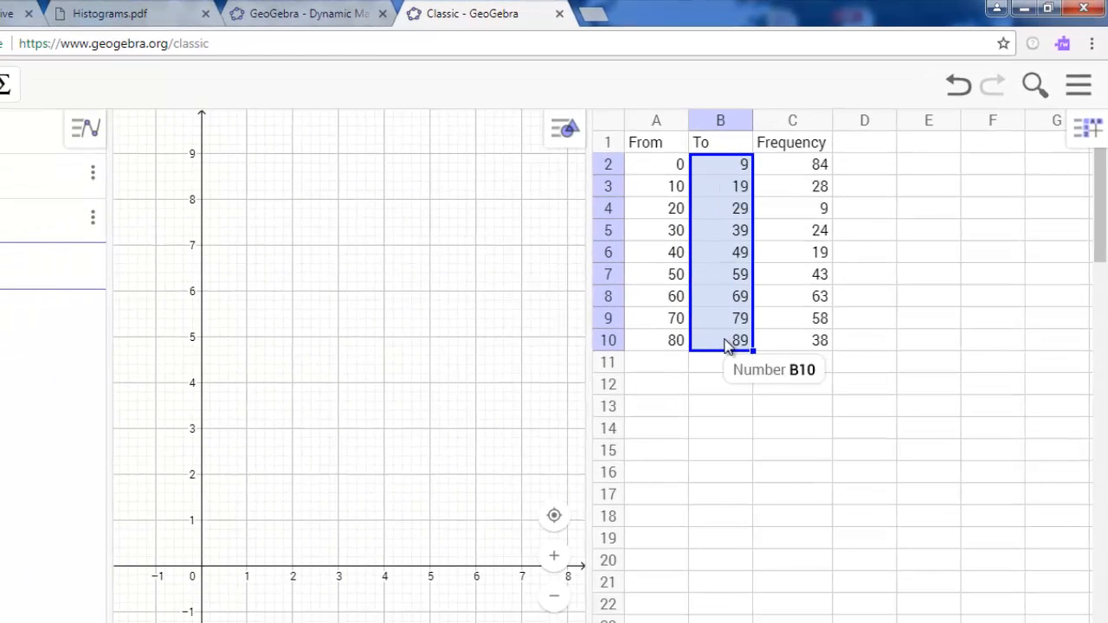
right_click(727, 345)
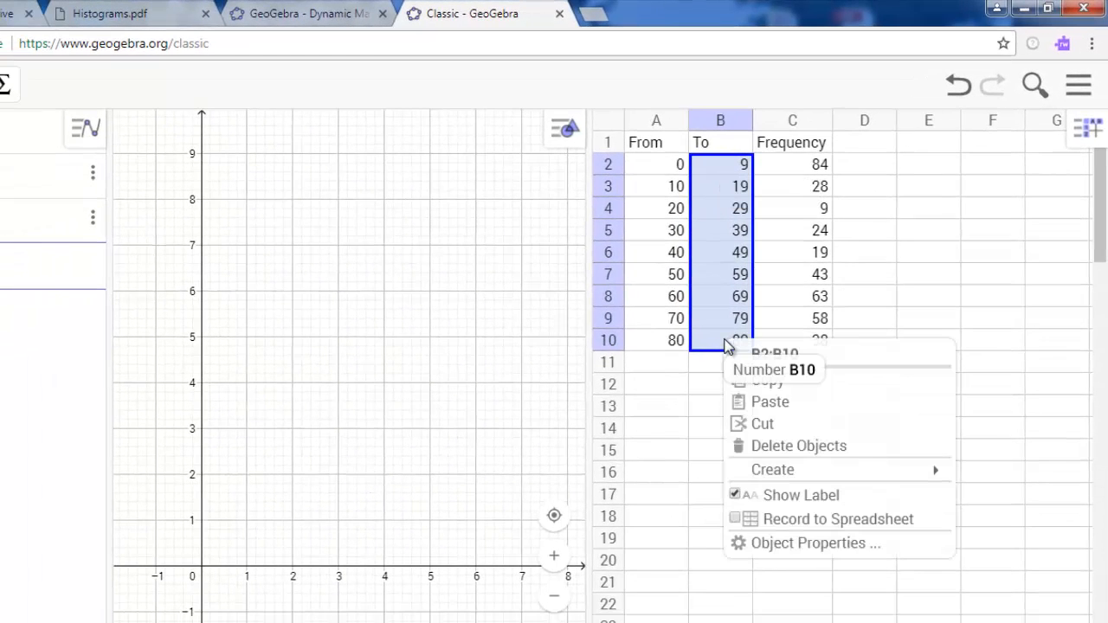
mouse_move(764, 477)
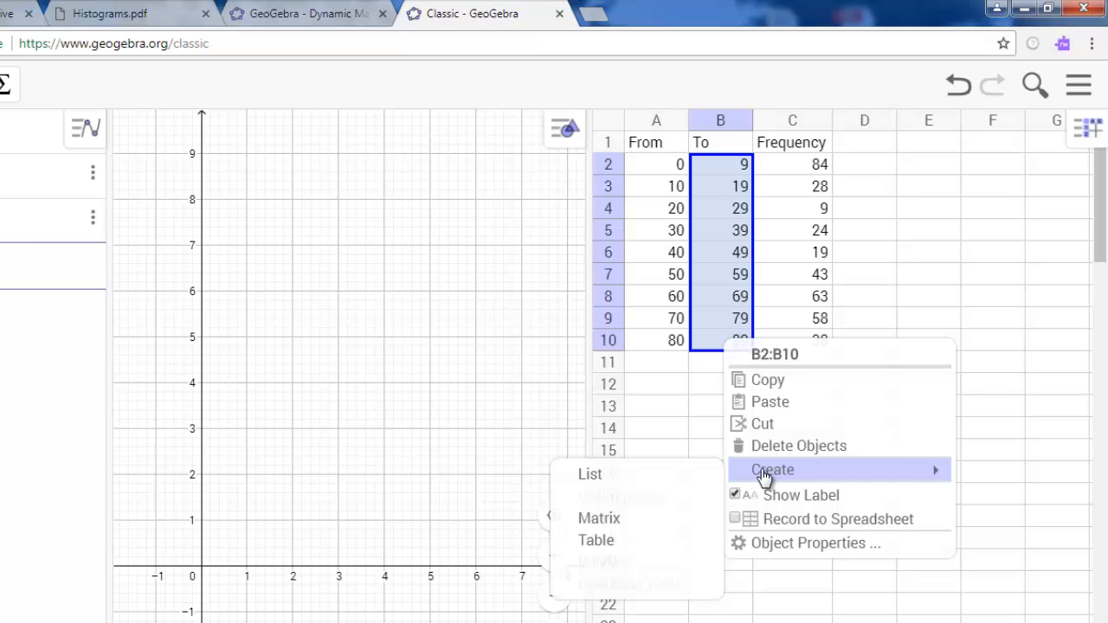
click(690, 473)
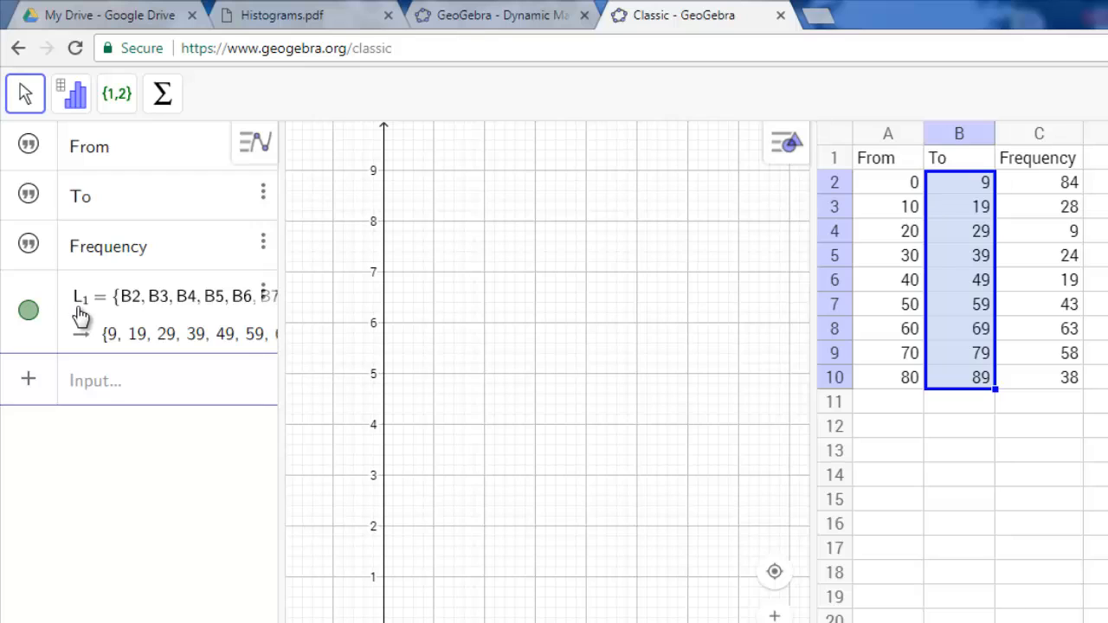
Rename the list of upper age limits to L1 without the subscript.
right_click(136, 308)
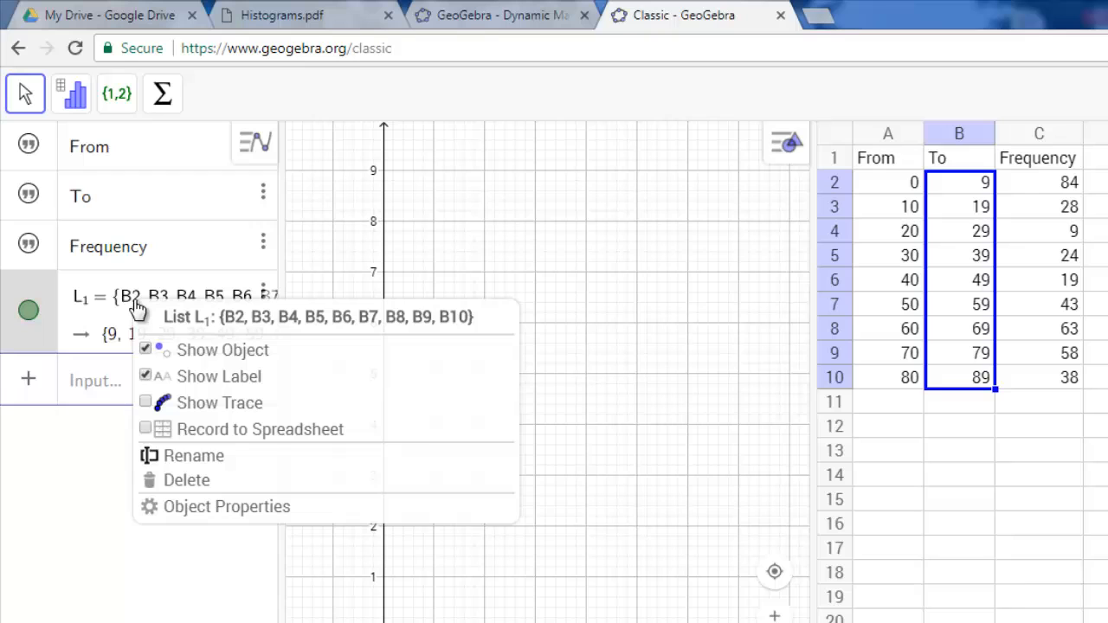
click(216, 465)
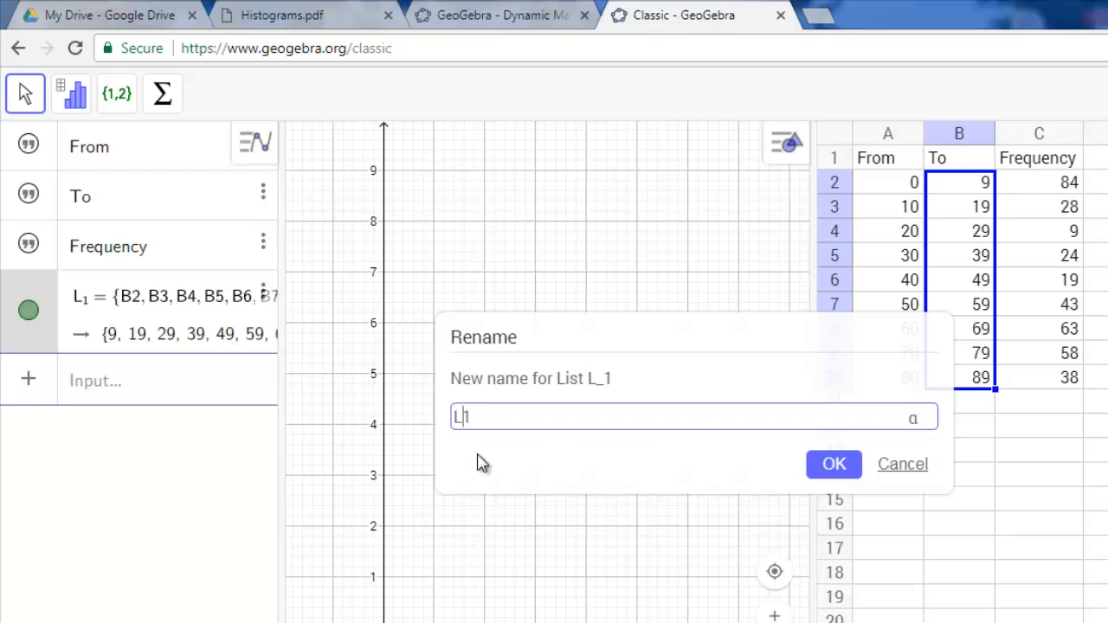
click(834, 467)
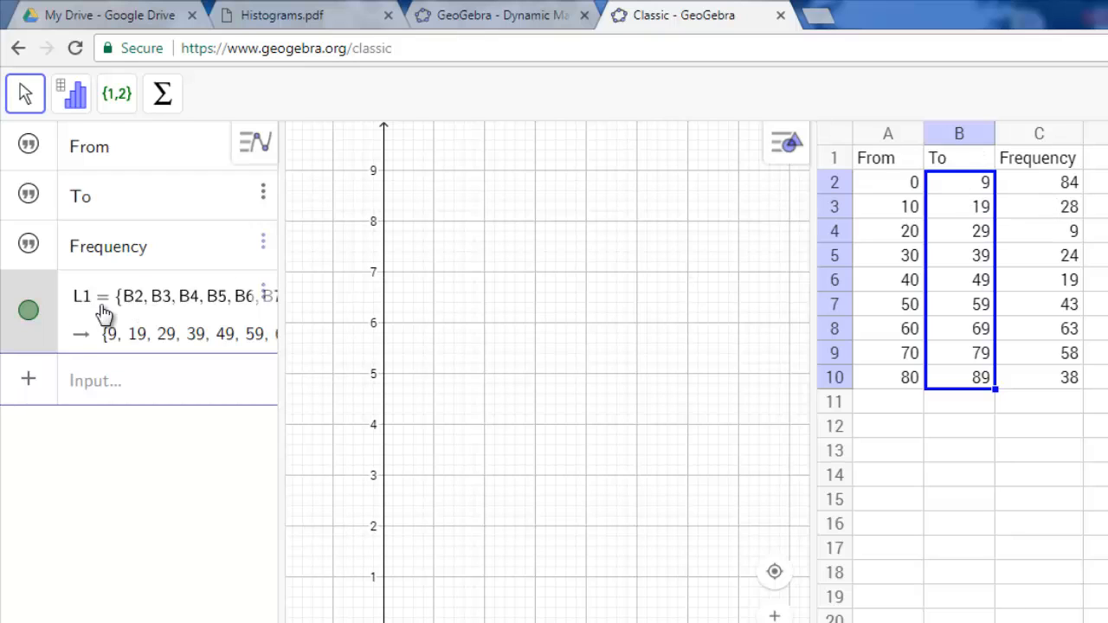
Add 0 as the first element in the definition of list L1, ahead of B2.
right_click(143, 307)
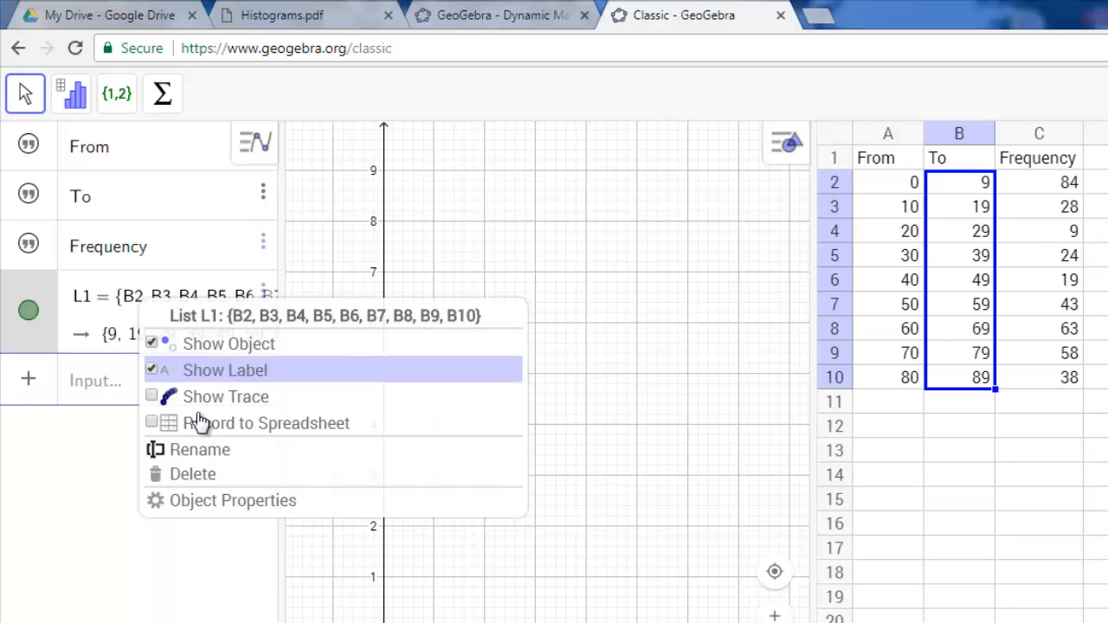
click(220, 502)
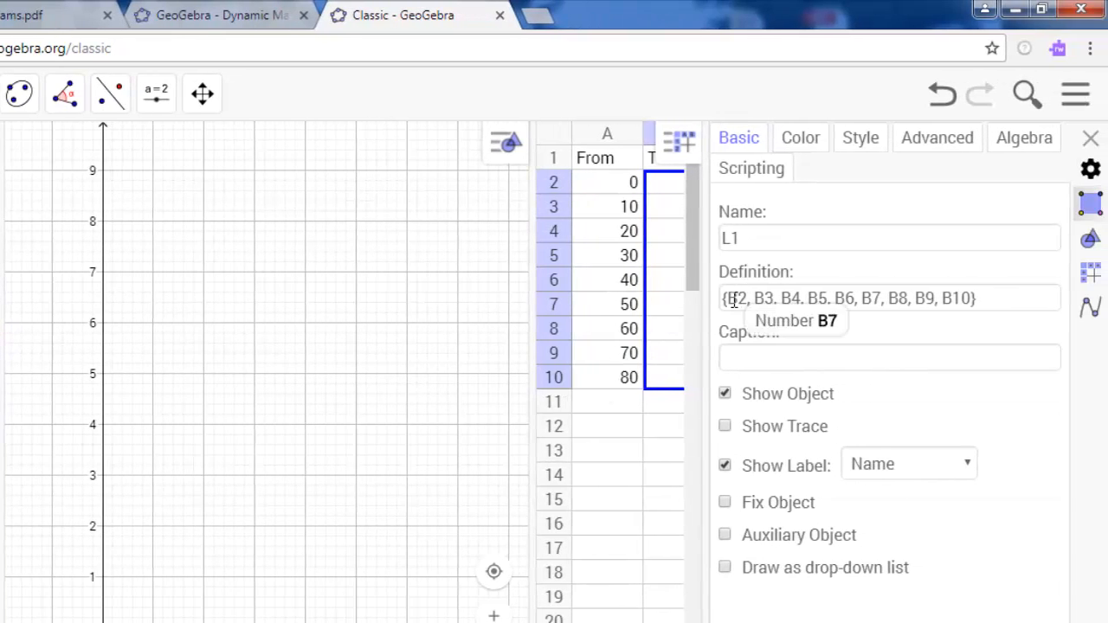
click(730, 300)
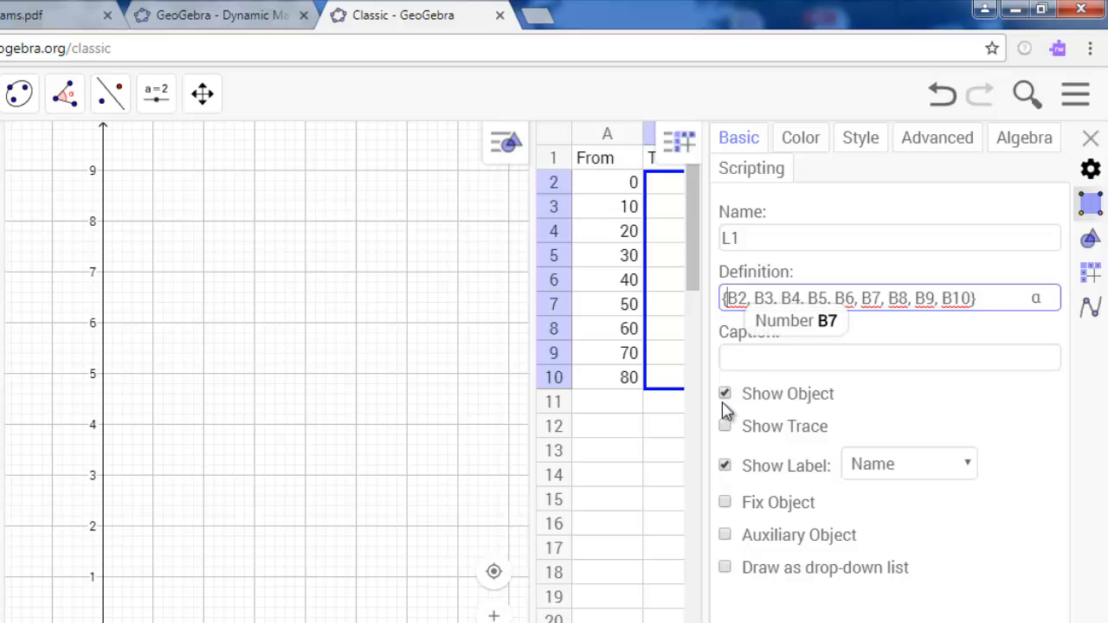
text(0,)
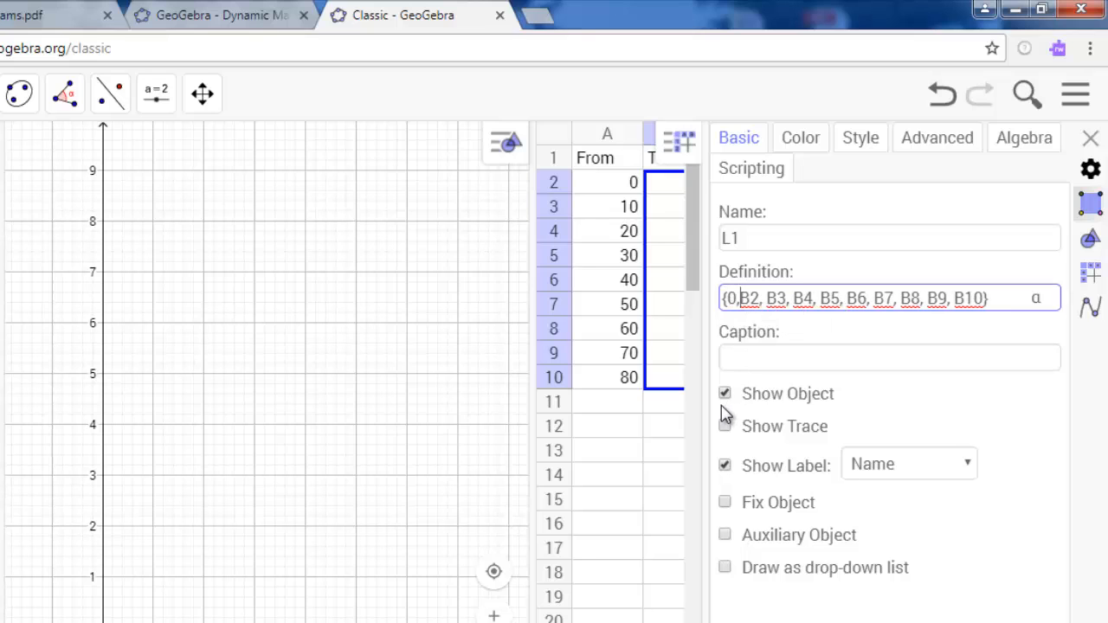
key(Return)
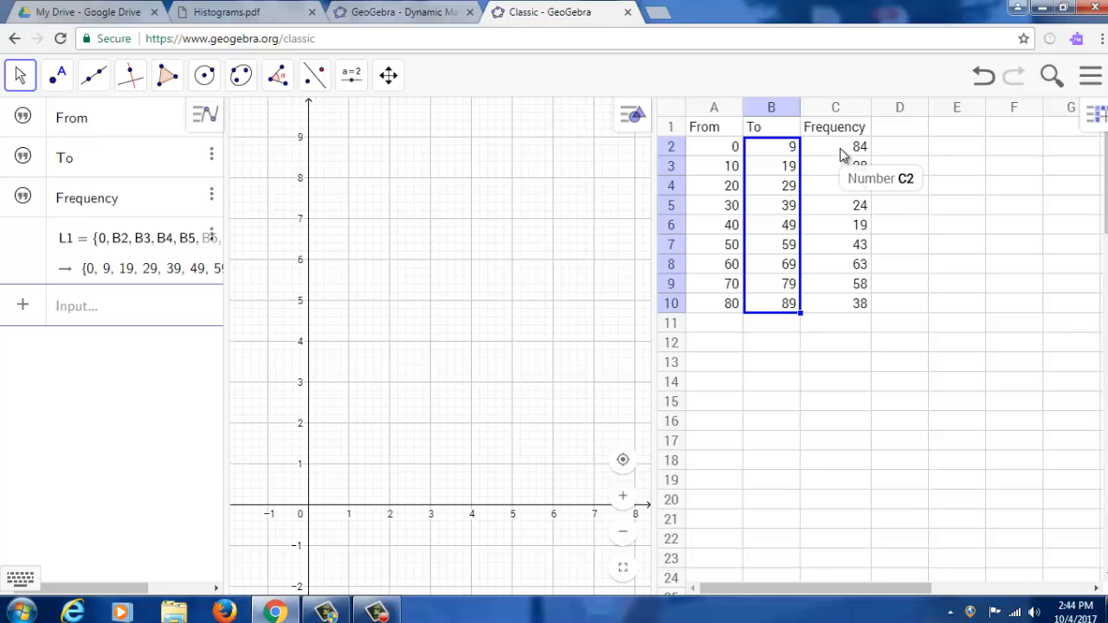
Create a list from the frequencies in C2 to C10.
drag(840, 158, 818, 305)
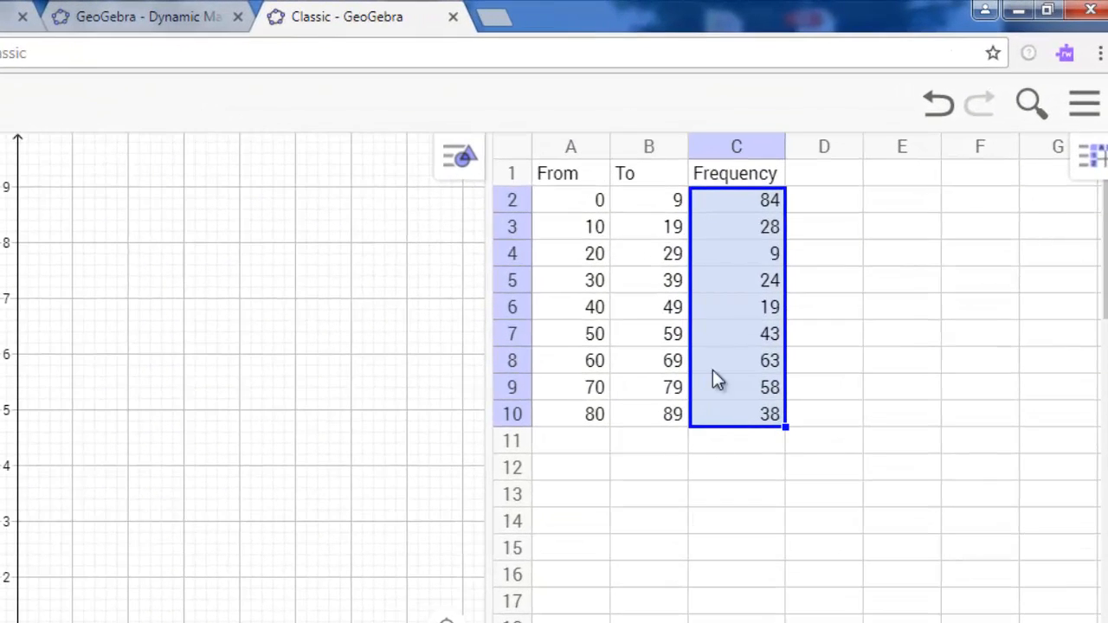
right_click(717, 338)
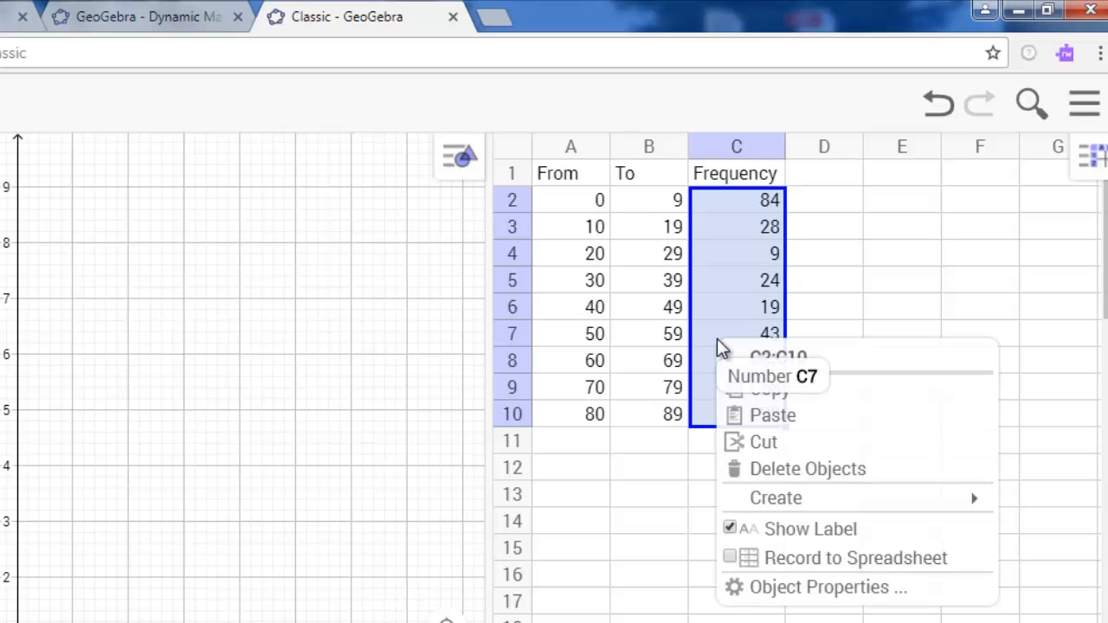
mouse_move(770, 498)
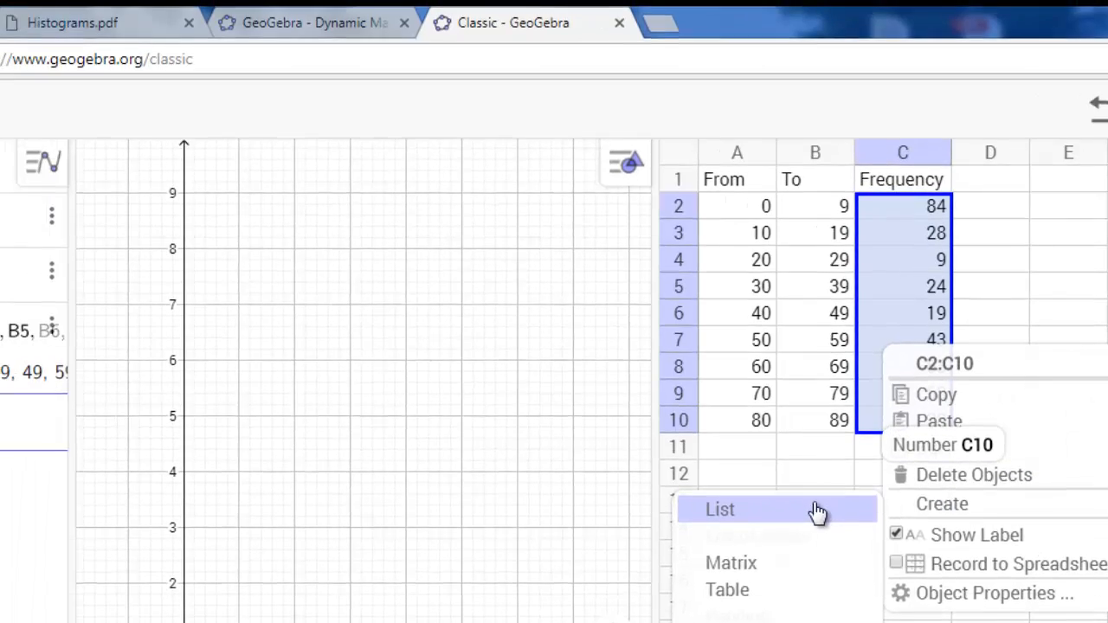
click(655, 507)
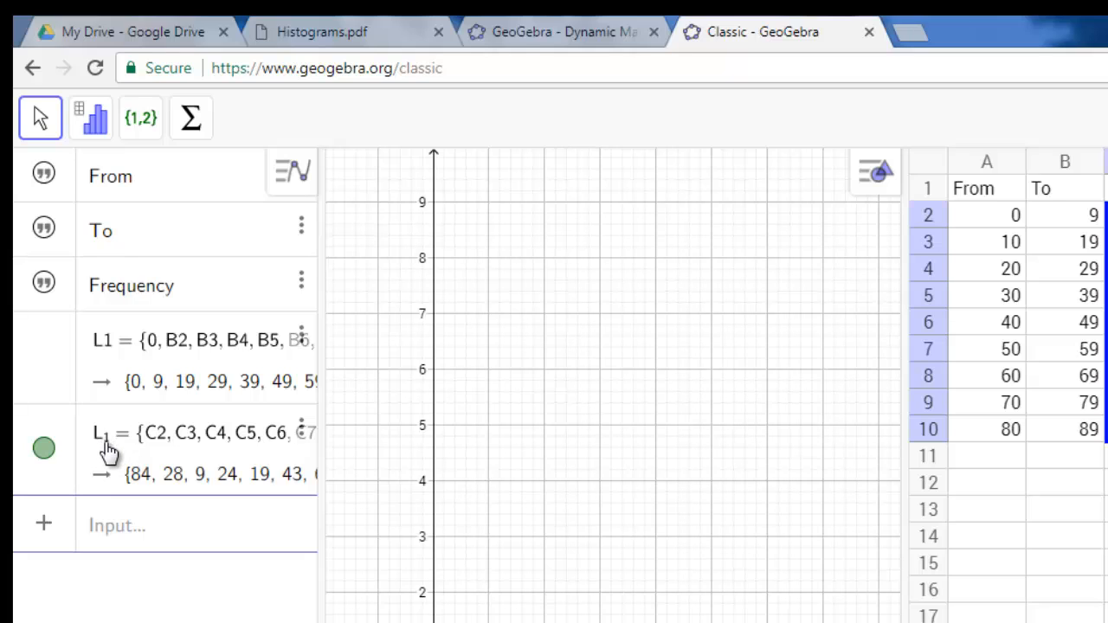
Rename the list of frequencies to L2 without a subscript.
right_click(160, 446)
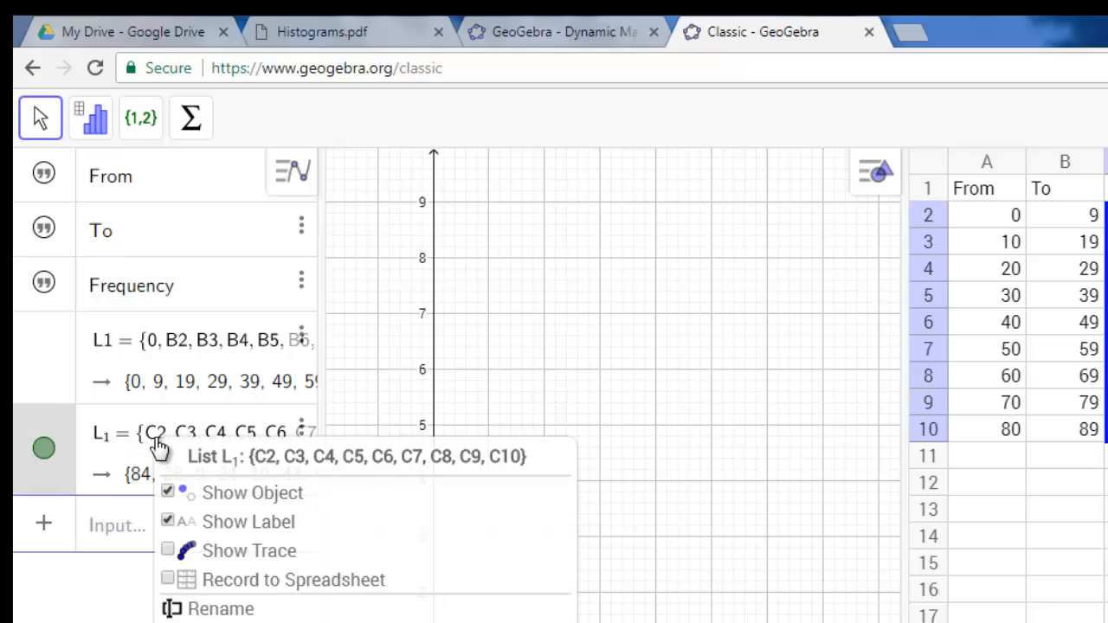
click(264, 610)
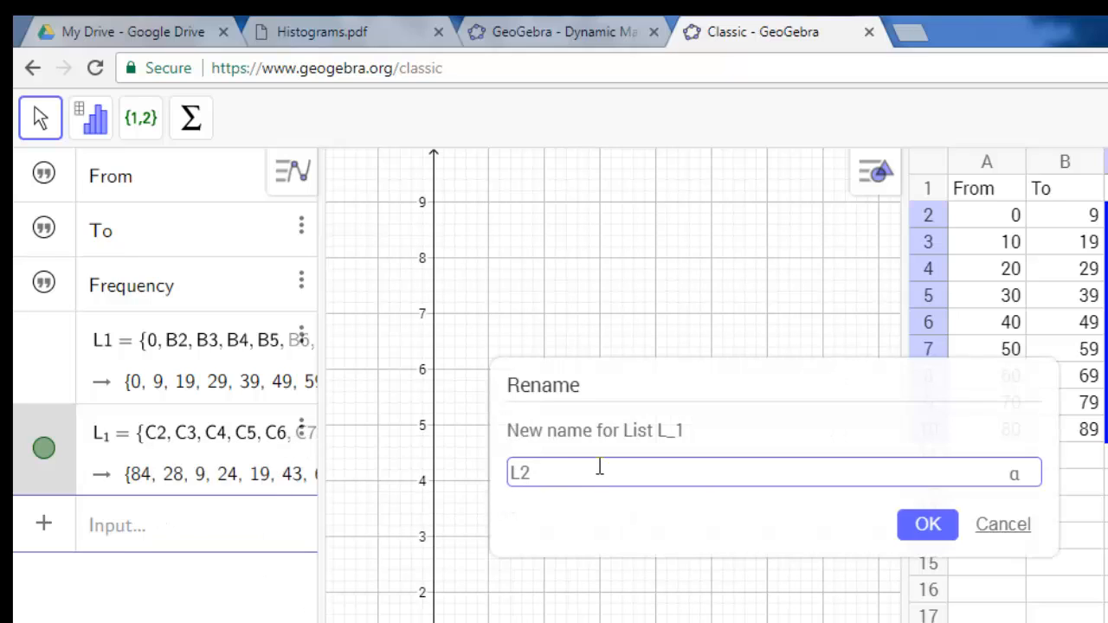
text(L2)
key(Return)
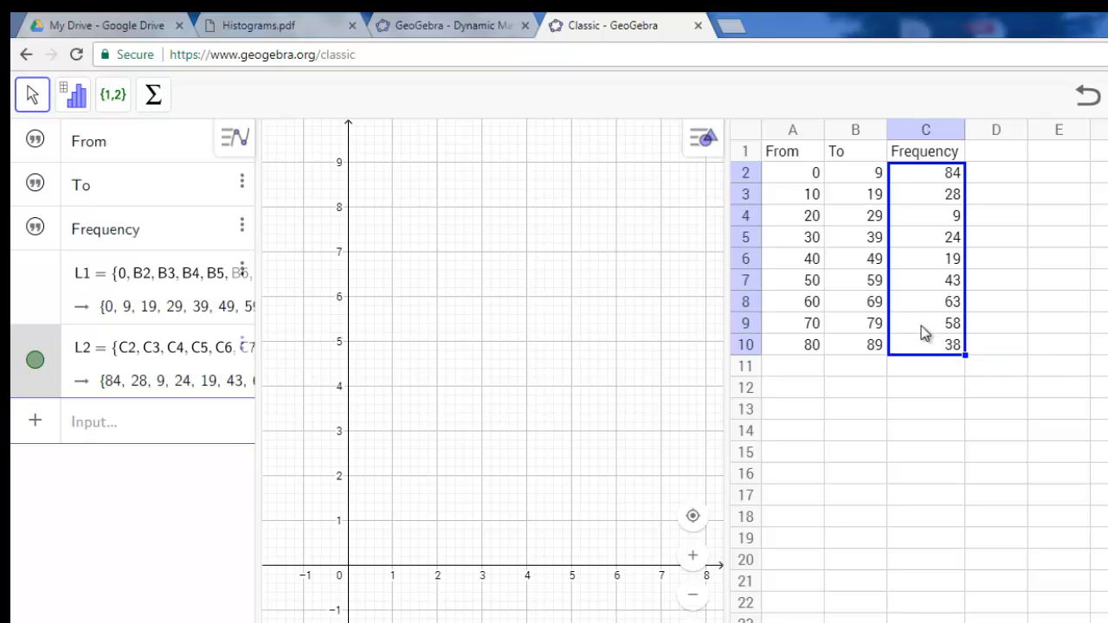
Begin a Histogram command in the class-boundaries-and-heights form, with L1 as the list of class boundaries.
click(92, 424)
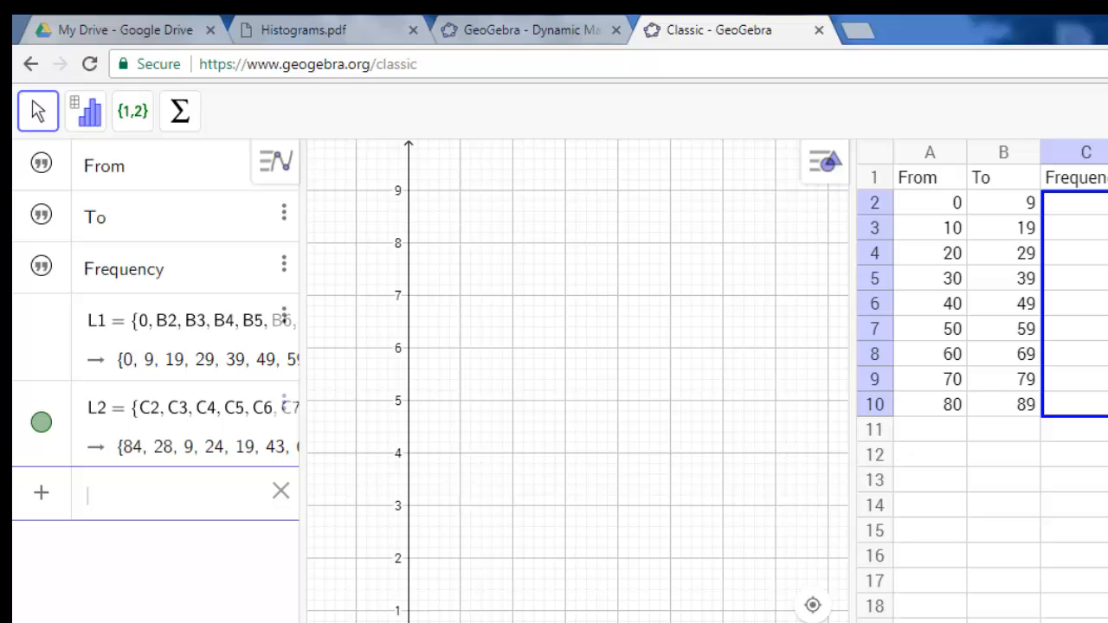
text(hist)
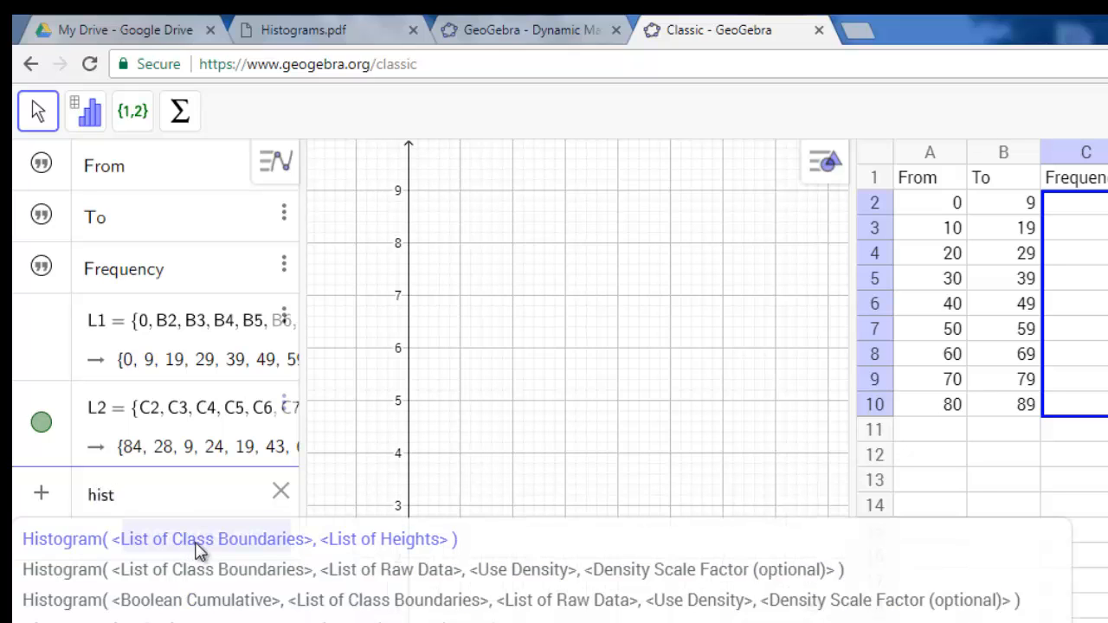
click(368, 544)
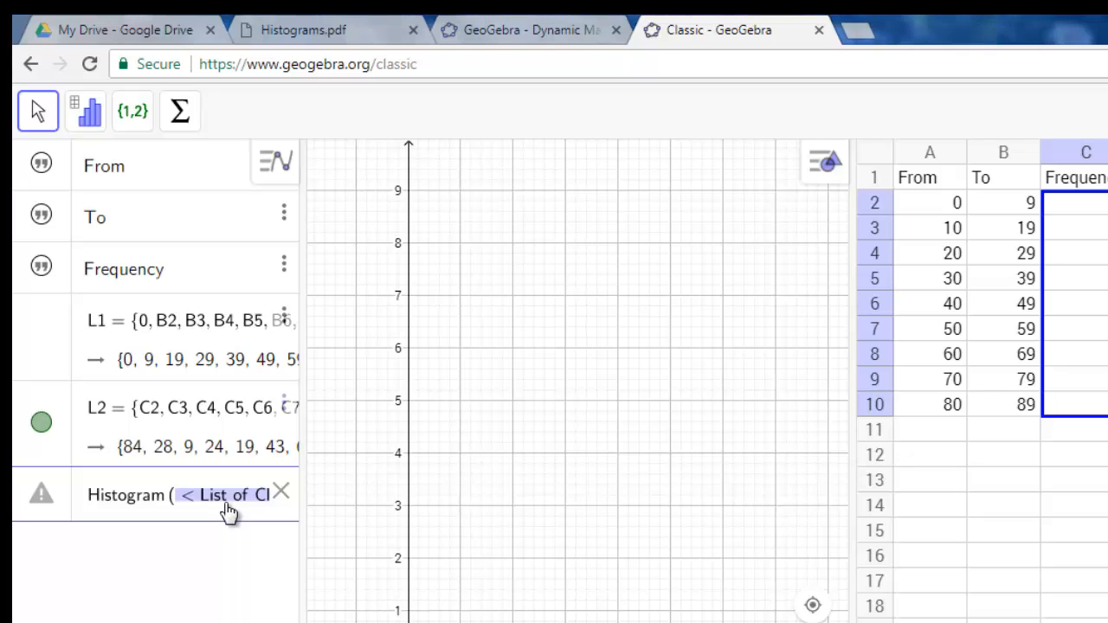
text(L)
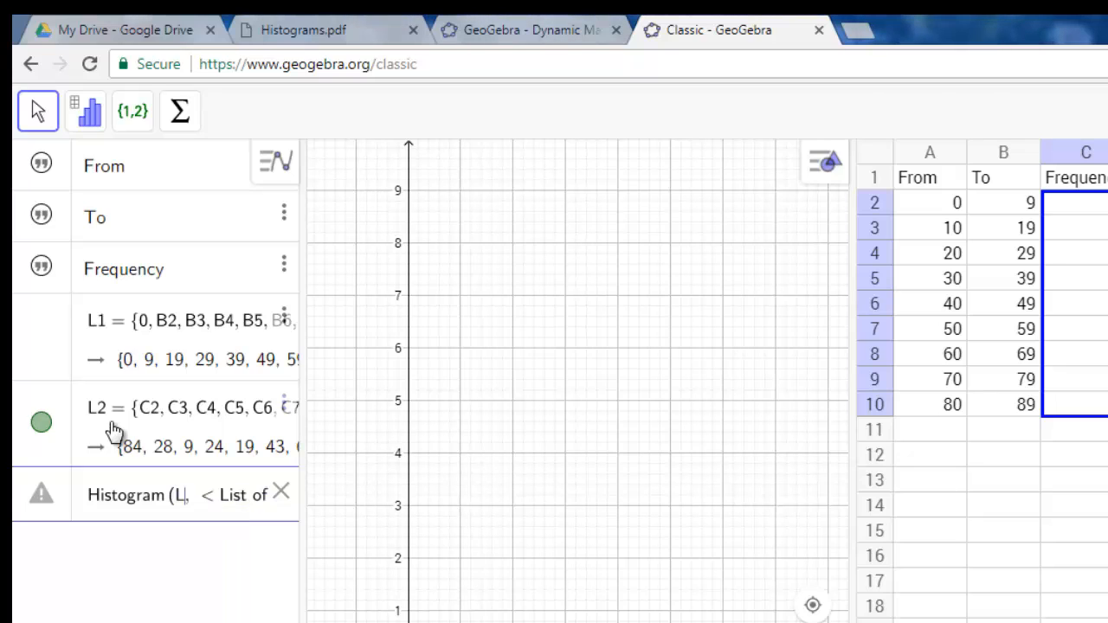
text(1)
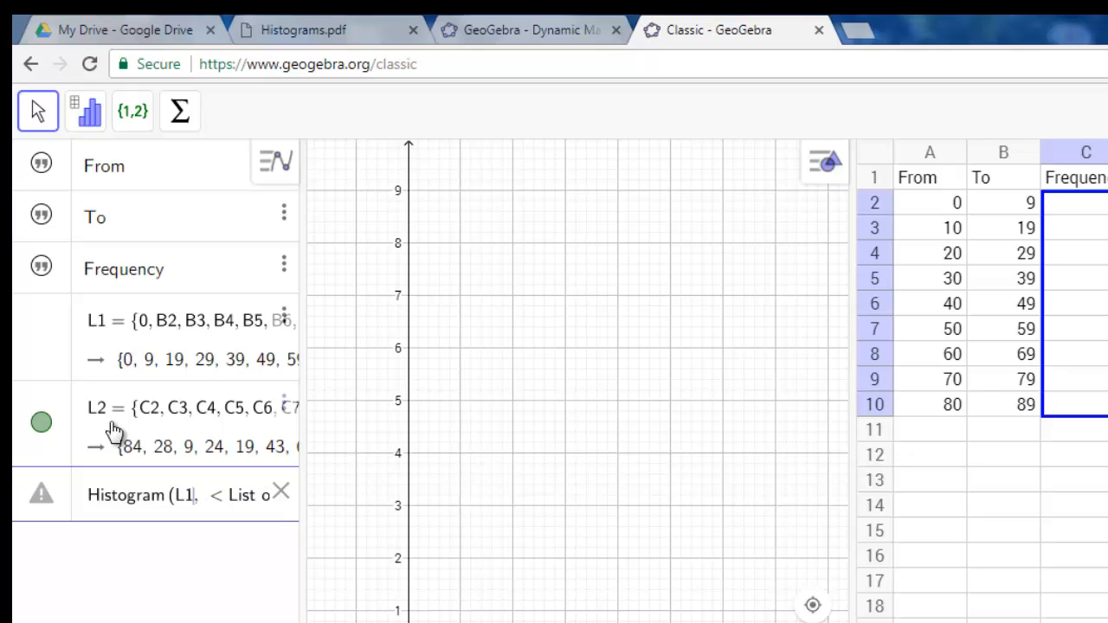
Replace the heights placeholder with L2 and complete the command as Histogram(L1, L2).
double_click(246, 503)
click(236, 502)
drag(230, 506, 272, 506)
text(L)
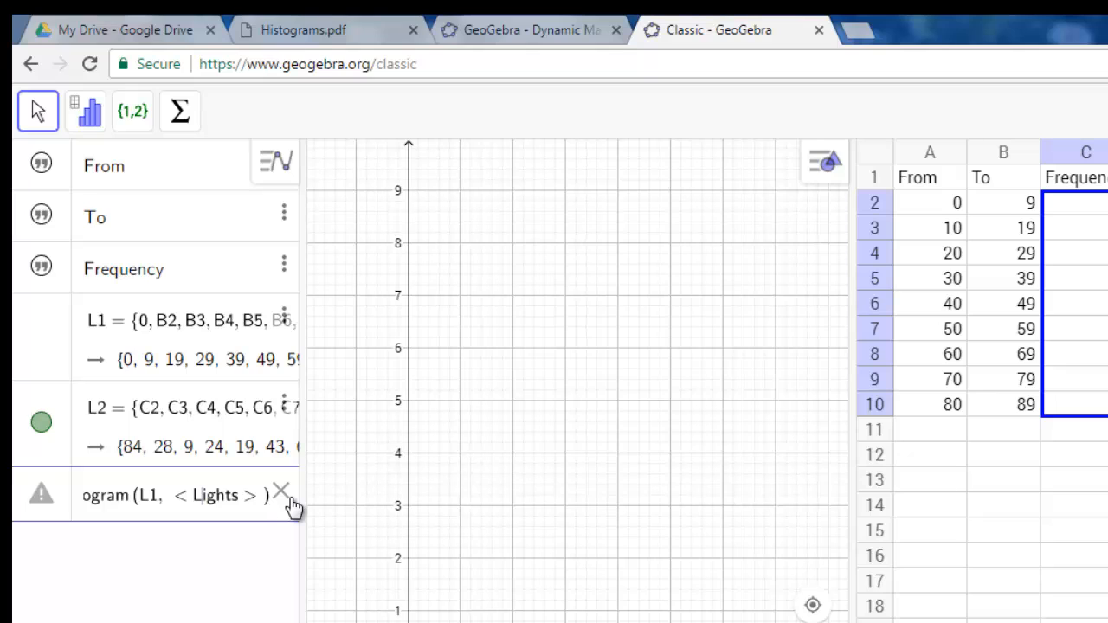
text(2)
key(Delete)
key(Delete)
key(Delete)
key(Delete)
key(Delete)
key(Delete)
key(Delete)
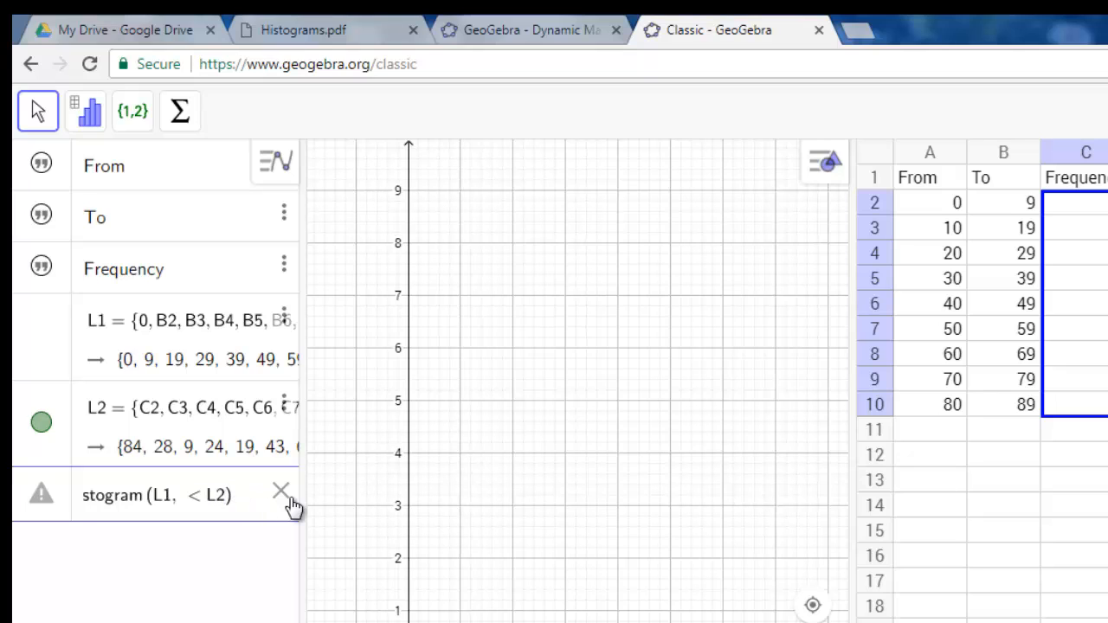
key(Return)
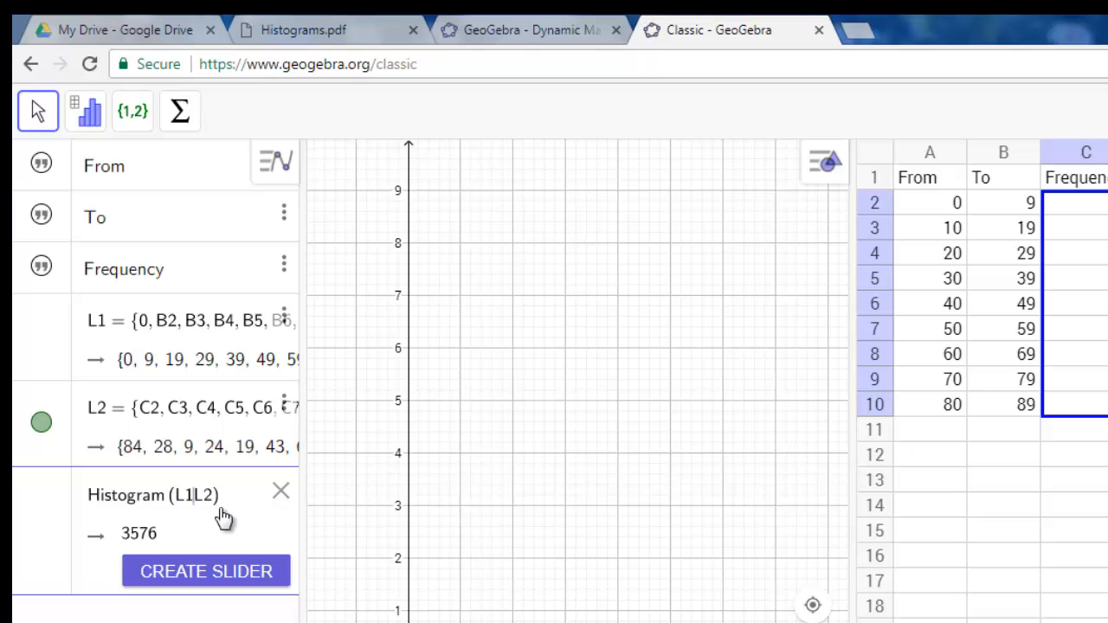
text(,)
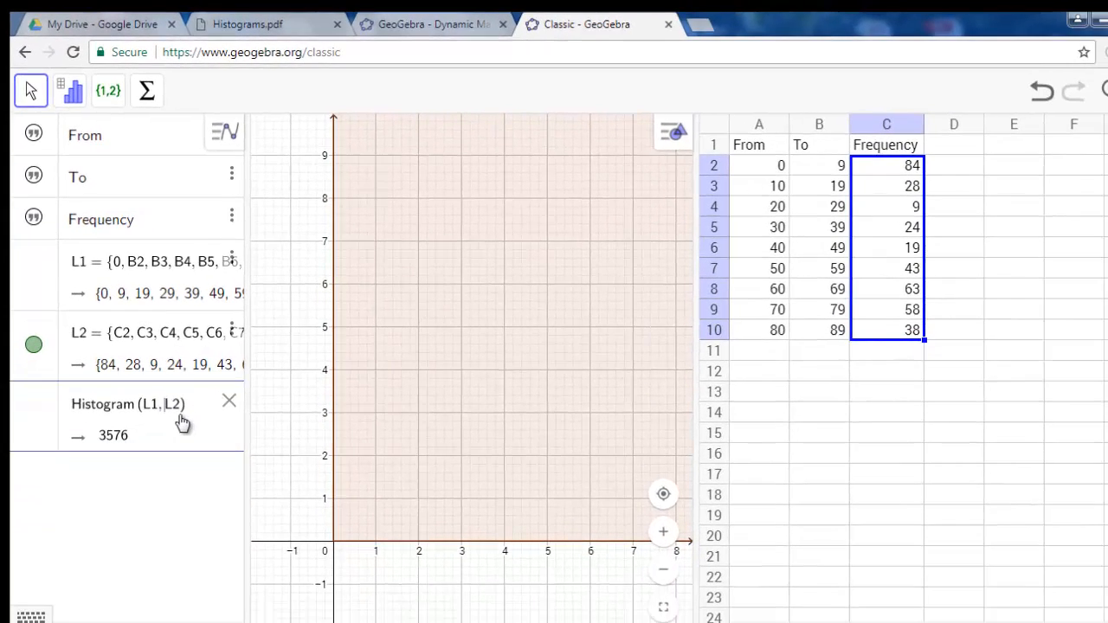
key(Return)
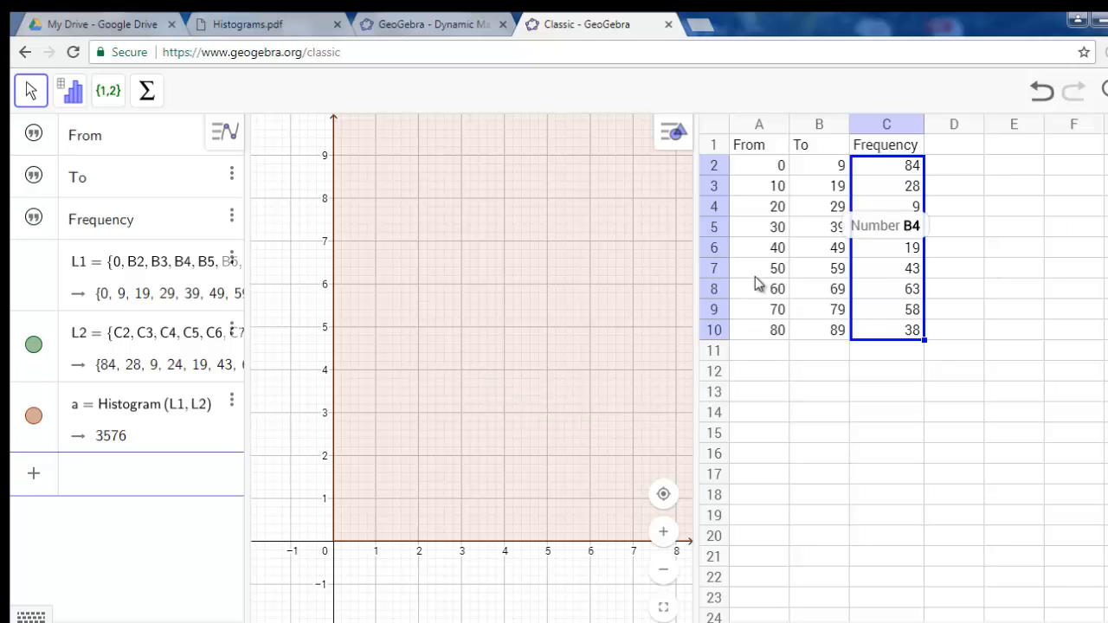
Widen the graphics view, zoom it out and shift it to fit the whole histogram.
drag(694, 359, 1057, 372)
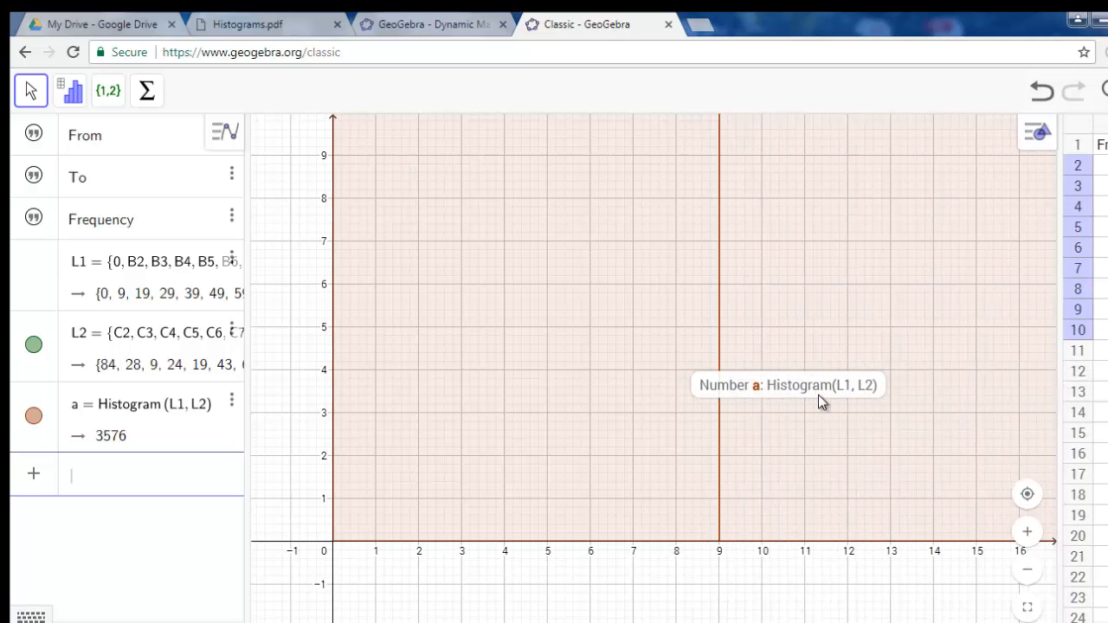
click(1029, 576)
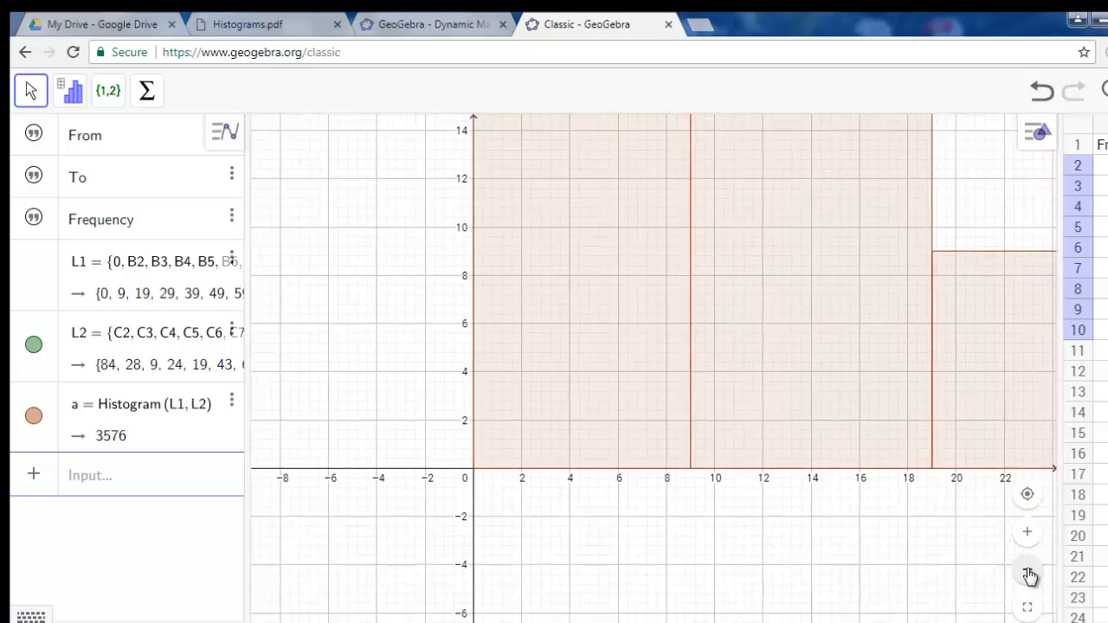
click(1029, 575)
click(1029, 575)
click(1029, 575)
click(1029, 576)
click(1029, 576)
click(1029, 575)
click(1028, 576)
click(1029, 576)
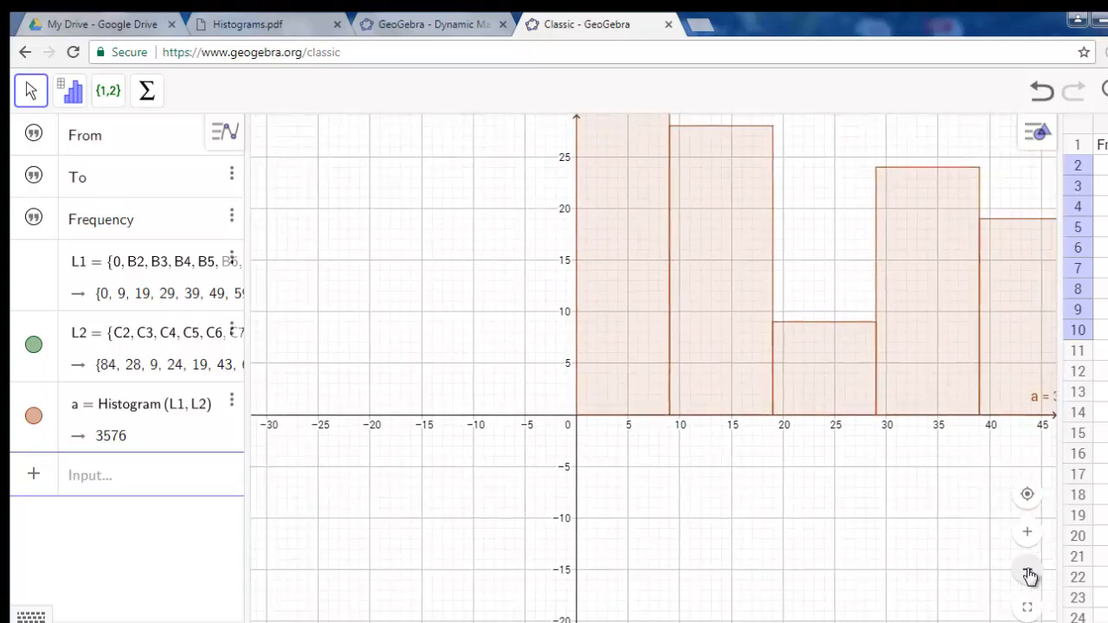
click(1029, 576)
click(1029, 576)
click(1029, 576)
click(1029, 575)
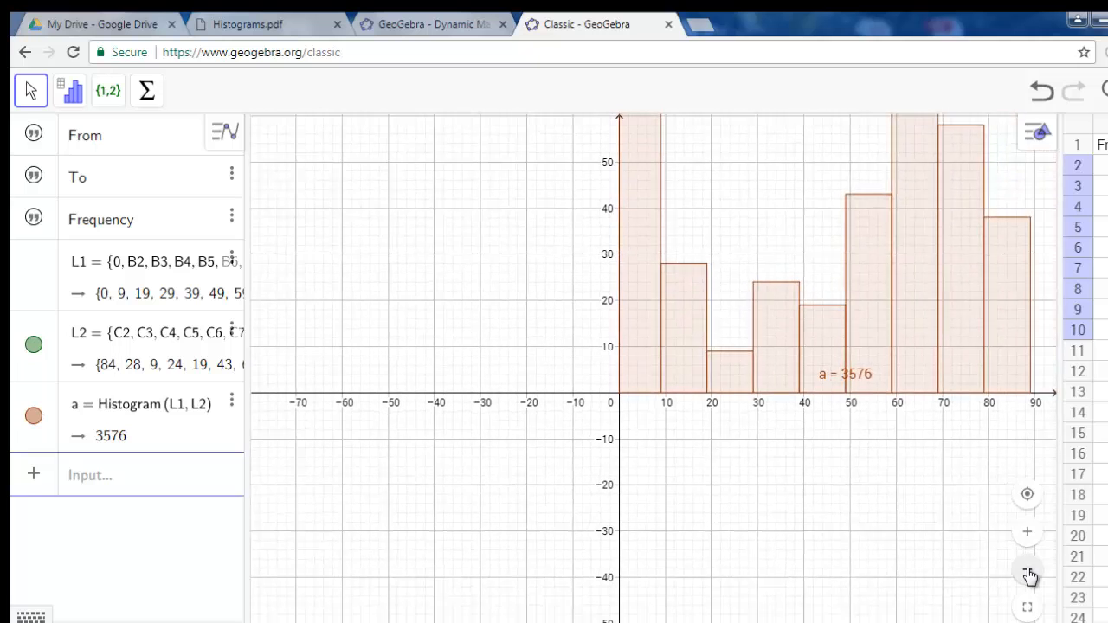
click(1029, 576)
drag(771, 452, 504, 505)
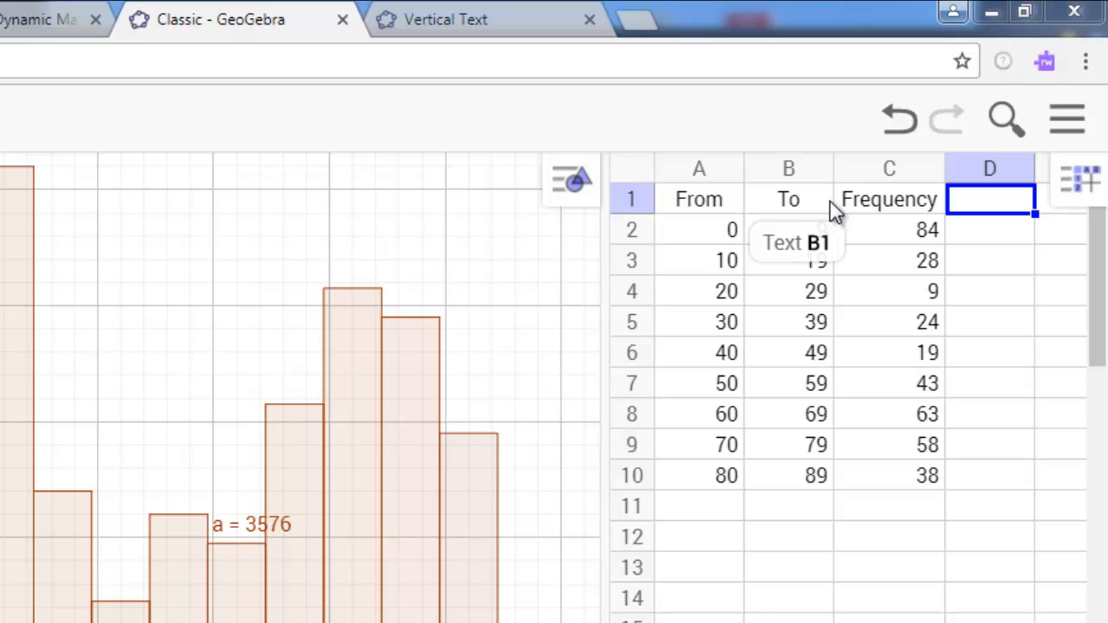
Format the From, To and Frequency headings in A1 to C1 as bold and centred.
click(1093, 189)
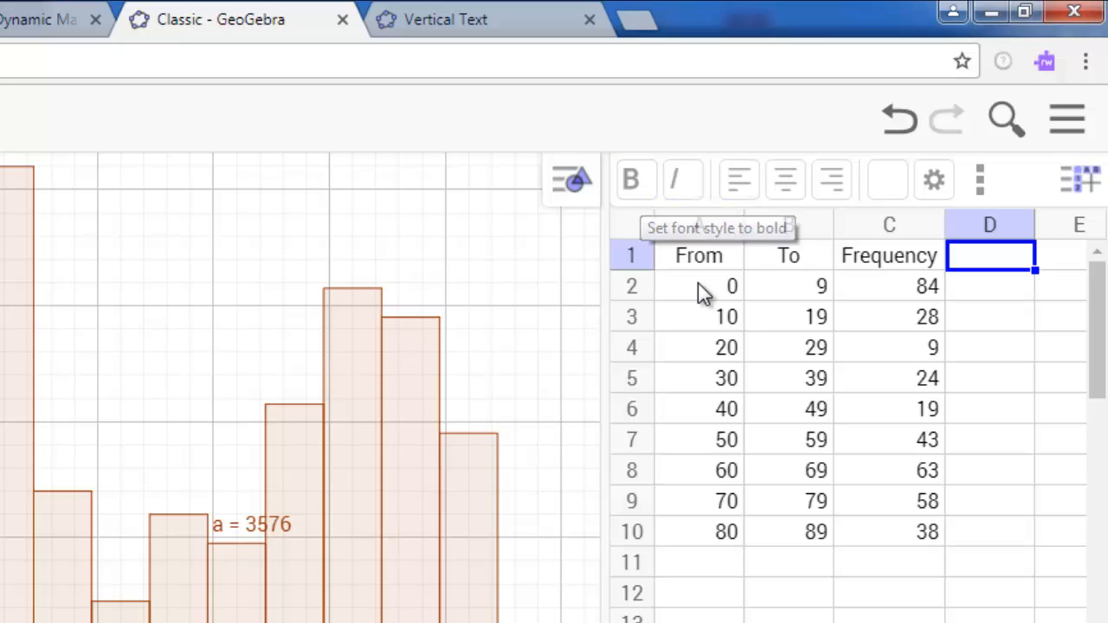
drag(702, 260, 892, 259)
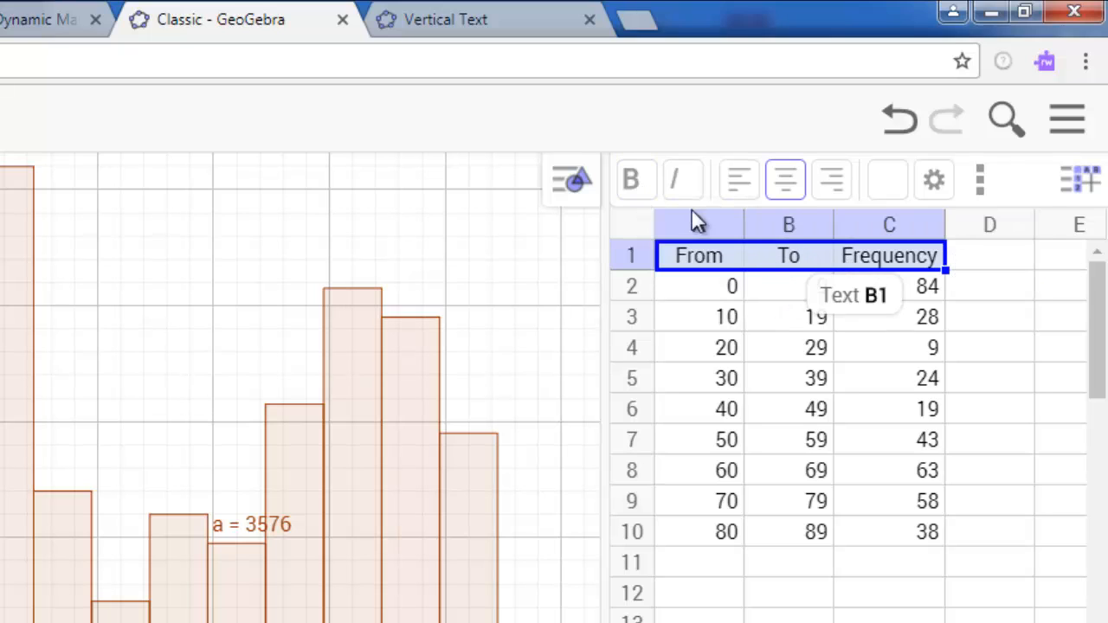
click(635, 182)
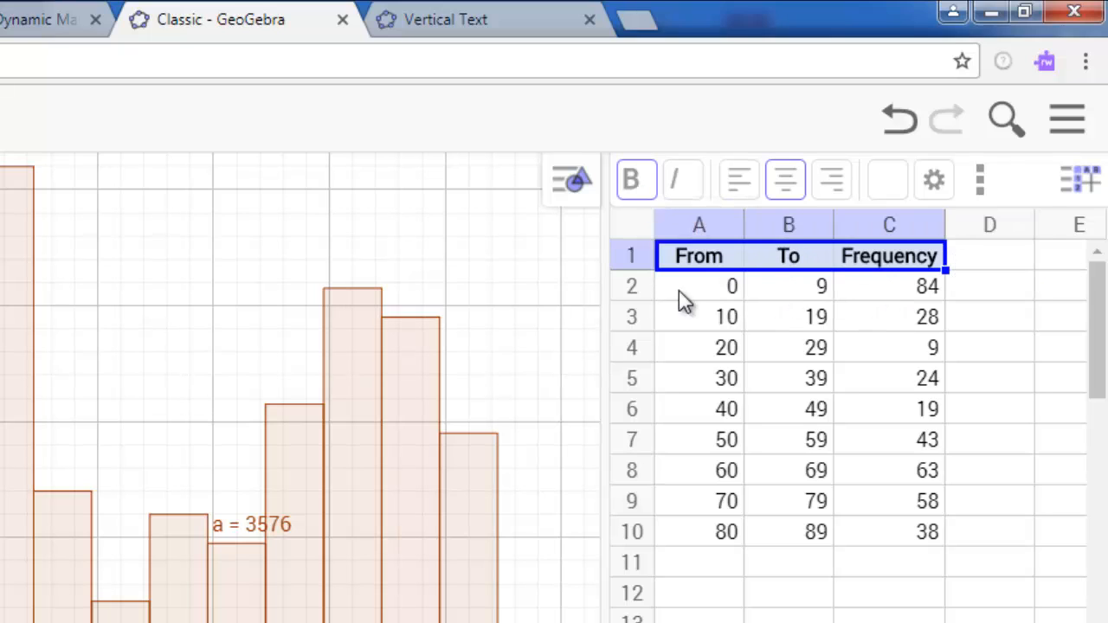
click(785, 192)
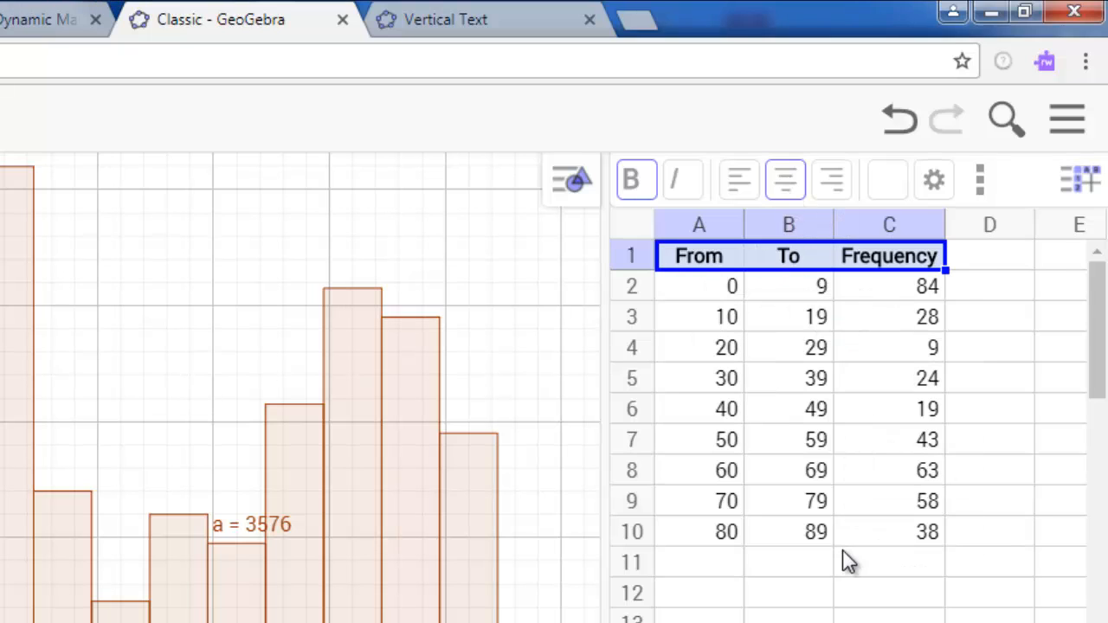
click(1011, 384)
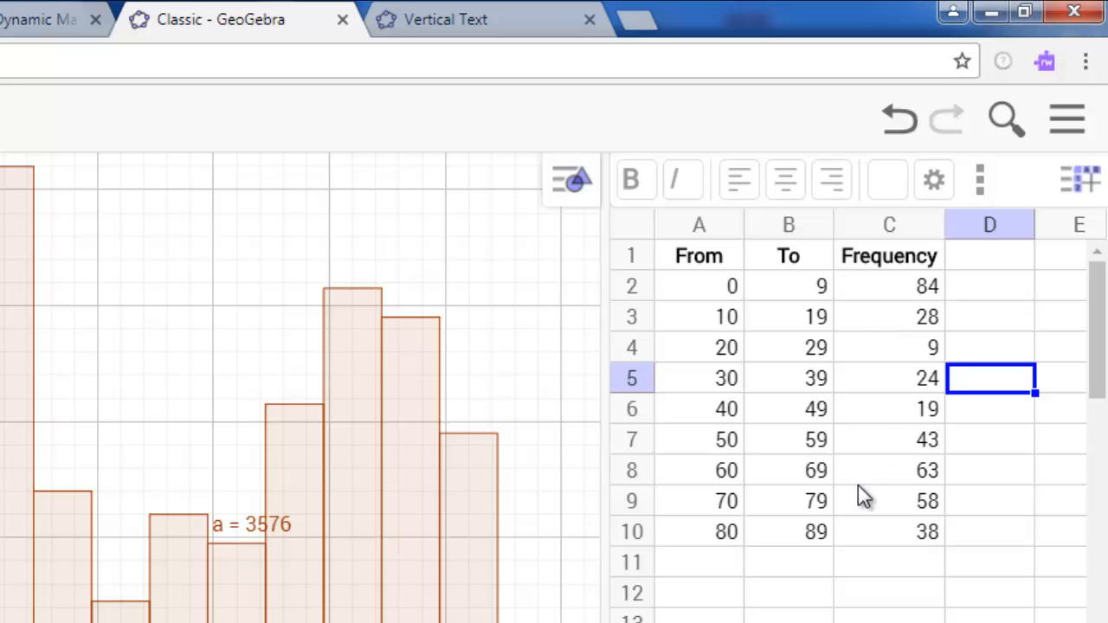